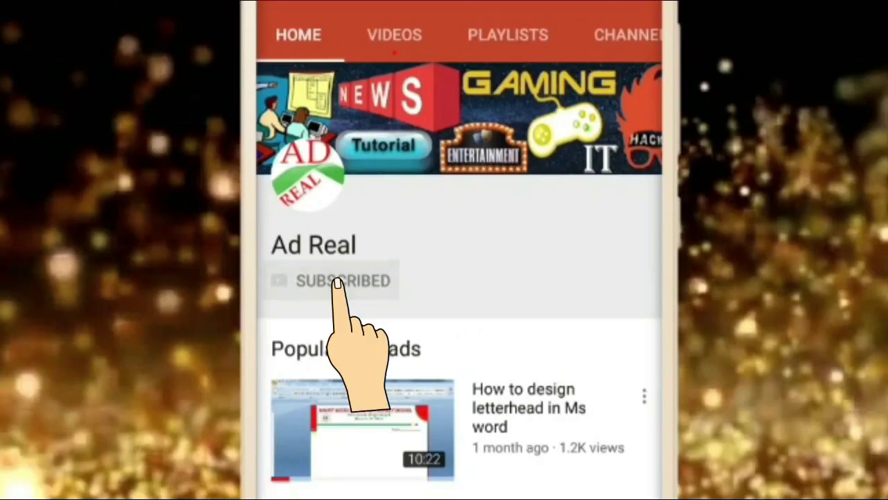
Step: Add a second slide with the Title Slide layout and delete its title and subtitle placeholders
left_click(356, 247)
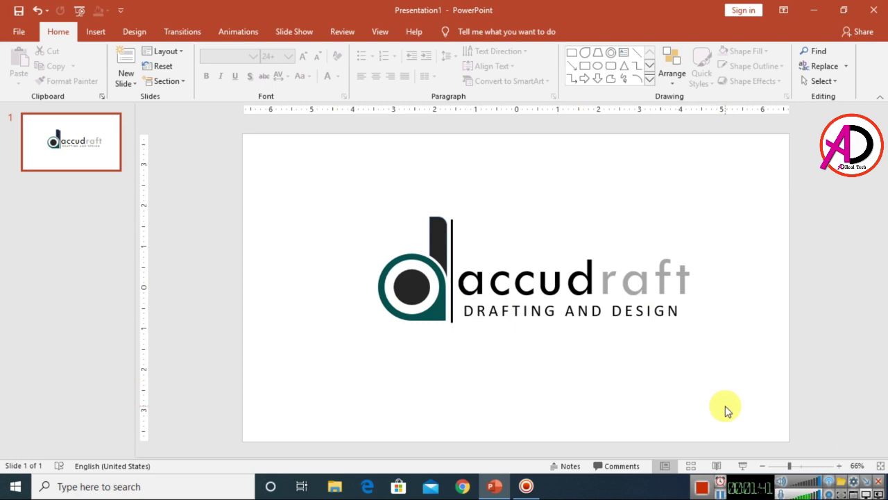
left_click(129, 82)
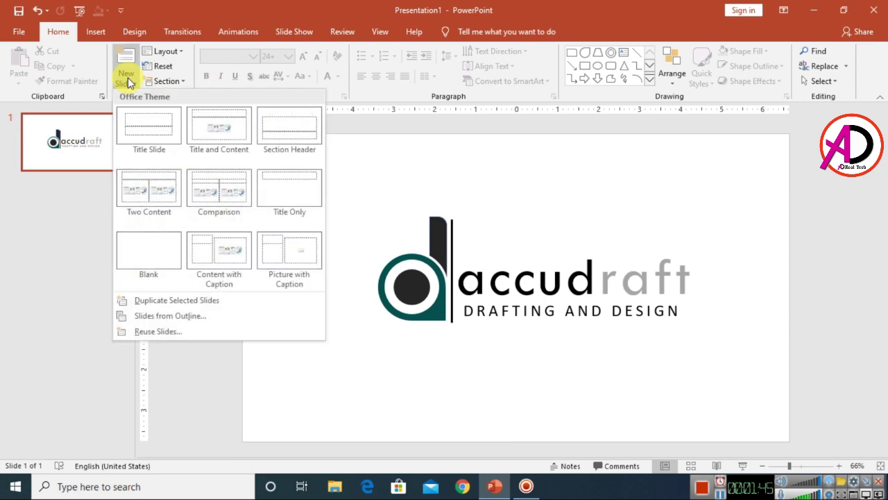
left_click(161, 133)
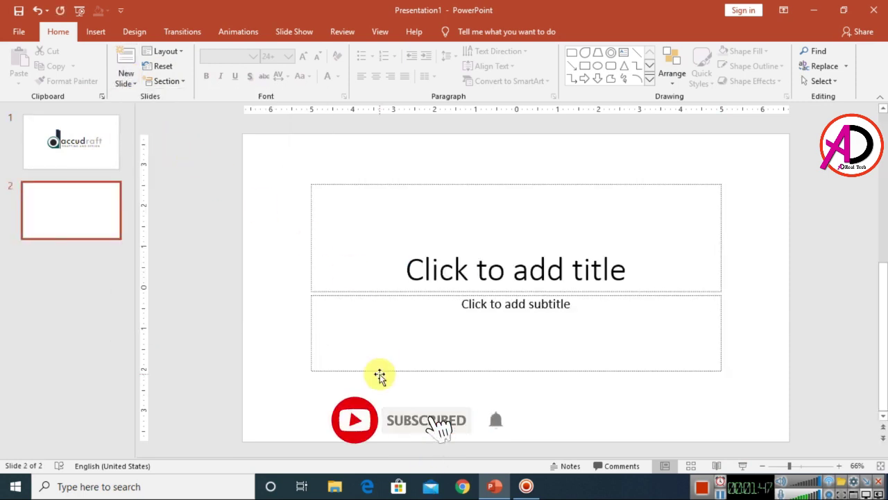
mouse_move(274, 157)
left_mouse_down()
mouse_move(444, 285)
mouse_move(754, 425)
left_mouse_up()
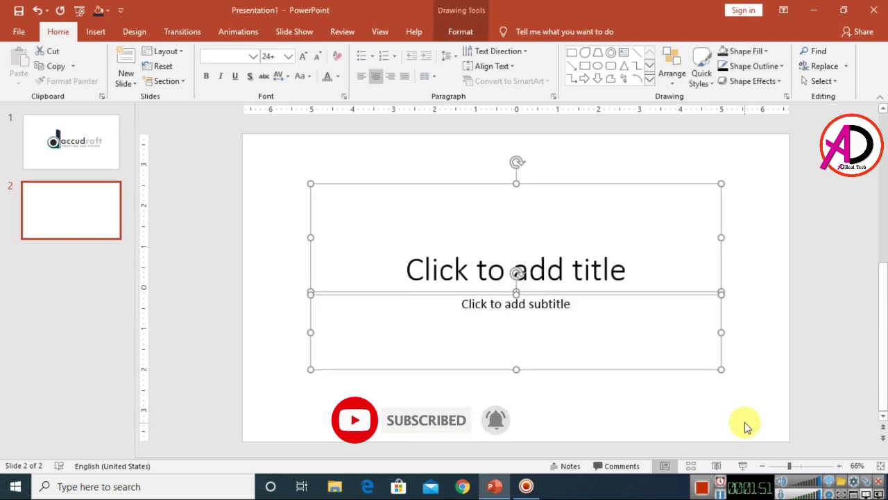
key("Delete")
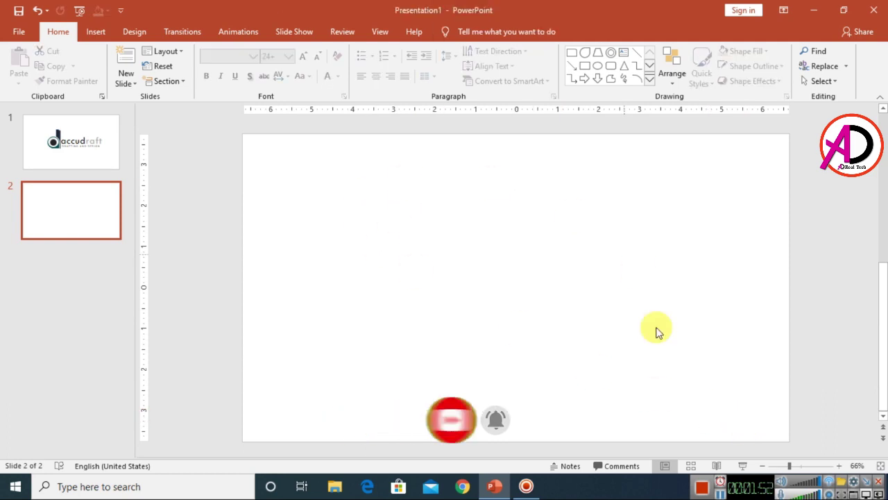
Step: Draw a 2.4" teardrop shape on the blank slide, placed left of centre
left_click(103, 36)
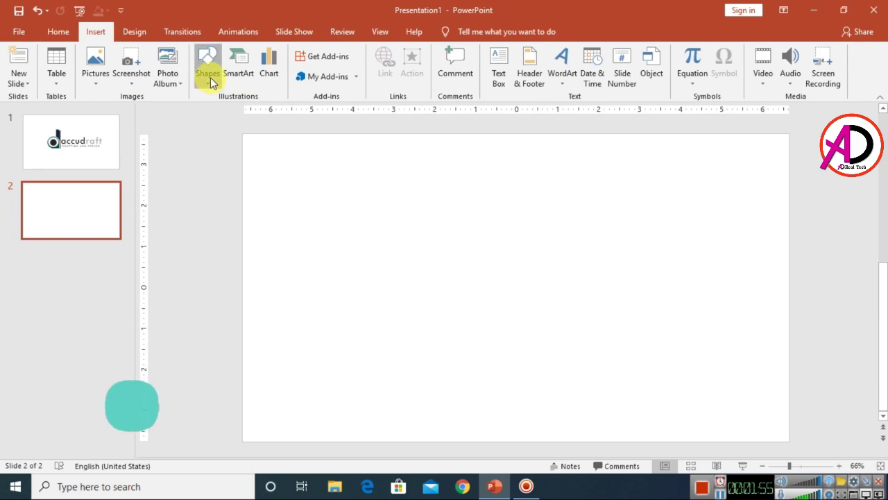
left_click(208, 69)
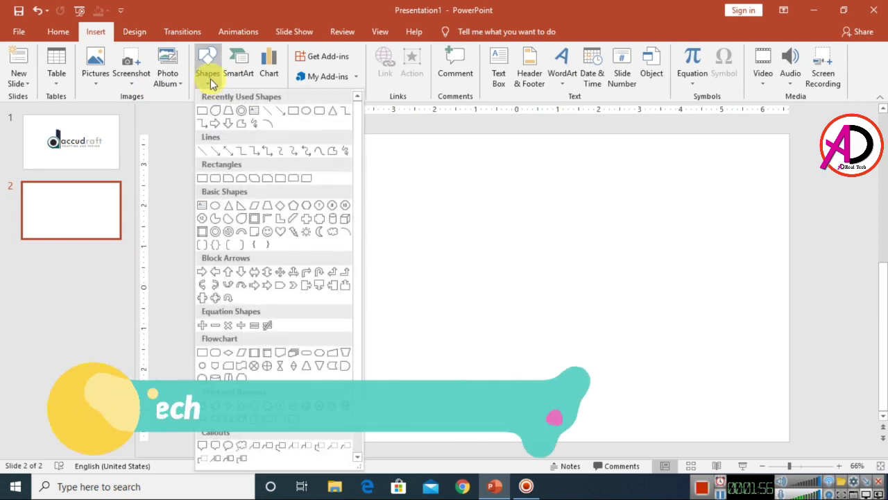
left_click(240, 222)
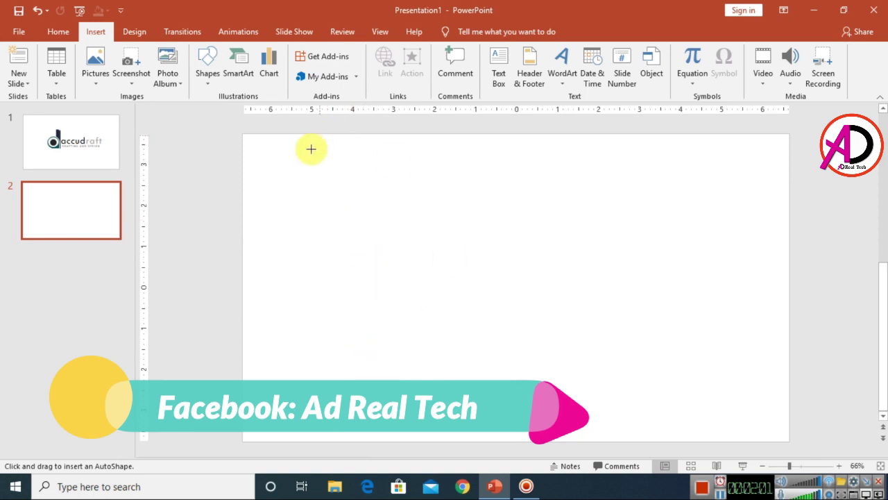
mouse_move(324, 187)
left_mouse_down()
mouse_move(395, 289)
mouse_move(462, 342)
mouse_move(423, 291)
mouse_move(422, 268)
left_mouse_up()
left_click_drag(383, 227, 412, 266)
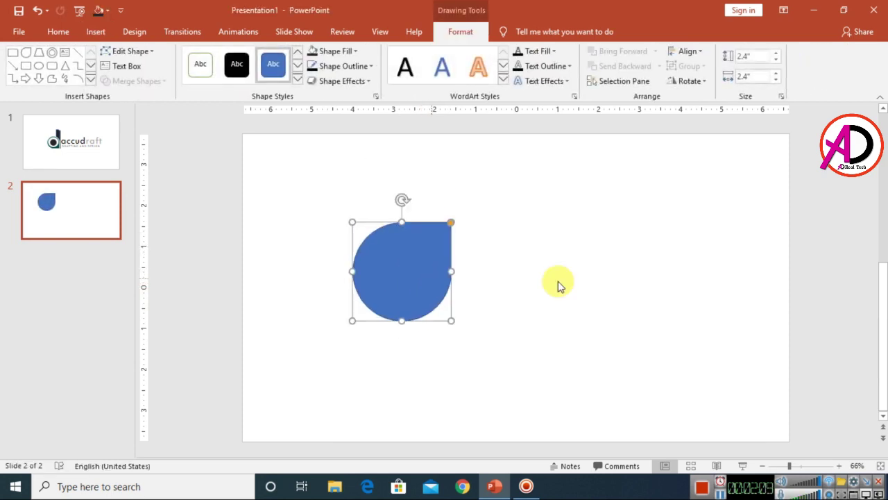
left_click(696, 83)
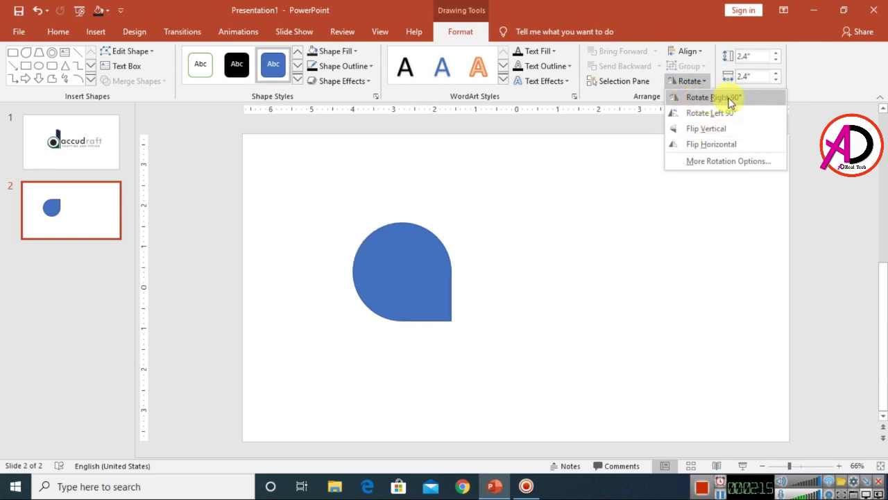
Step: Rotate the teardrop right 90° and fill it Dark Teal
left_click(715, 97)
left_click_drag(436, 254, 420, 276)
left_click(351, 53)
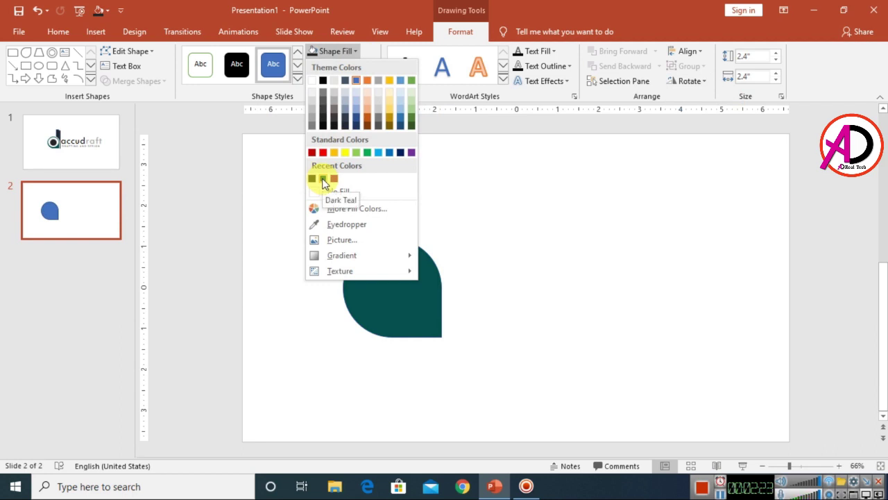
left_click(323, 182)
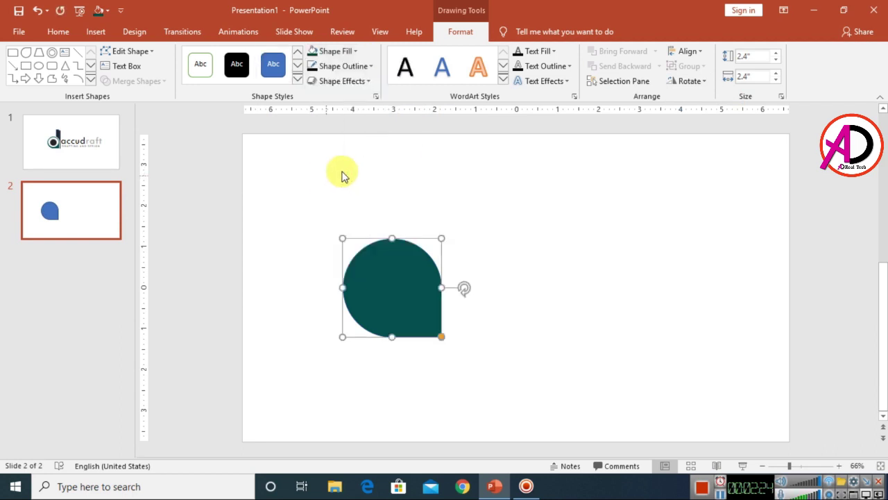
Step: Give the teardrop a white 2¼ pt outline
left_click(356, 69)
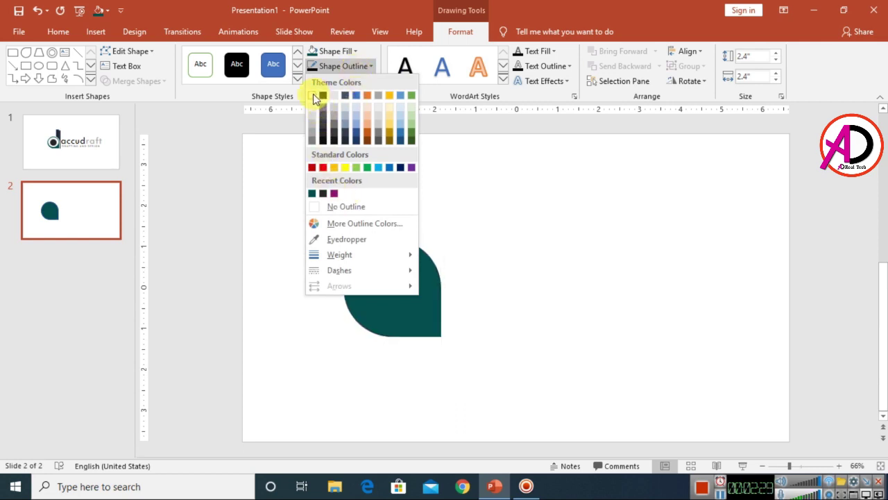
left_click(313, 97)
left_click(351, 67)
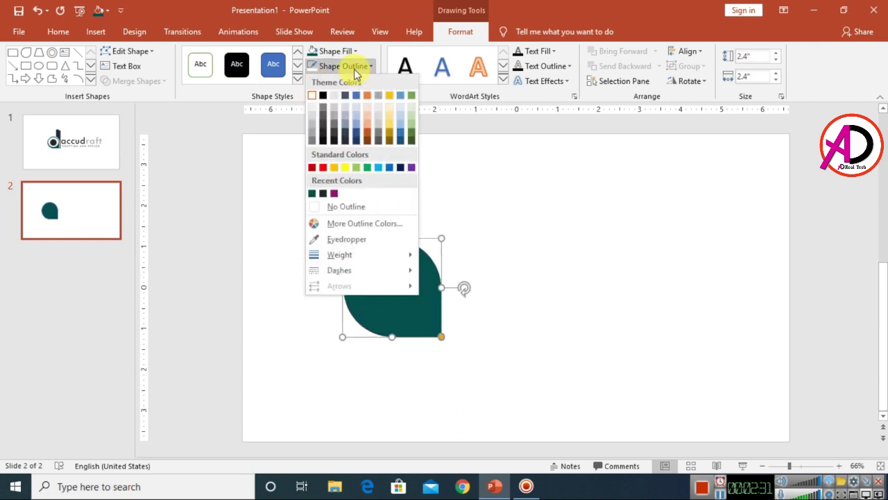
mouse_move(340, 256)
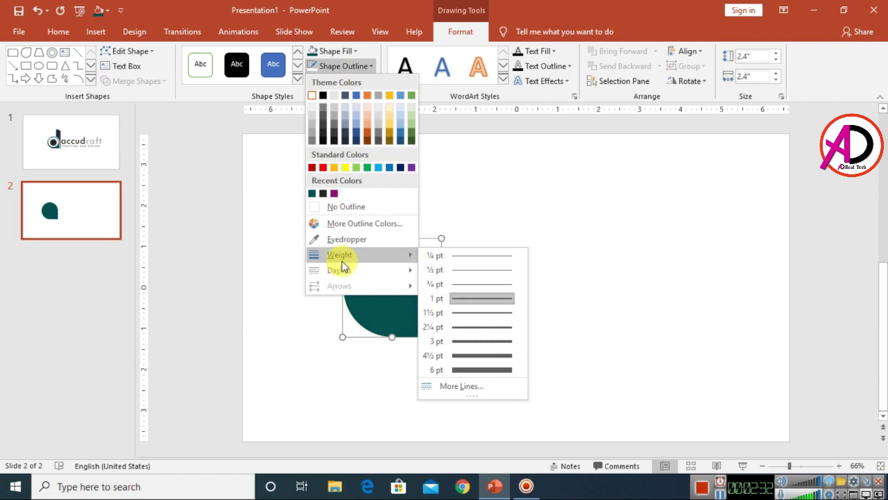
left_click(474, 327)
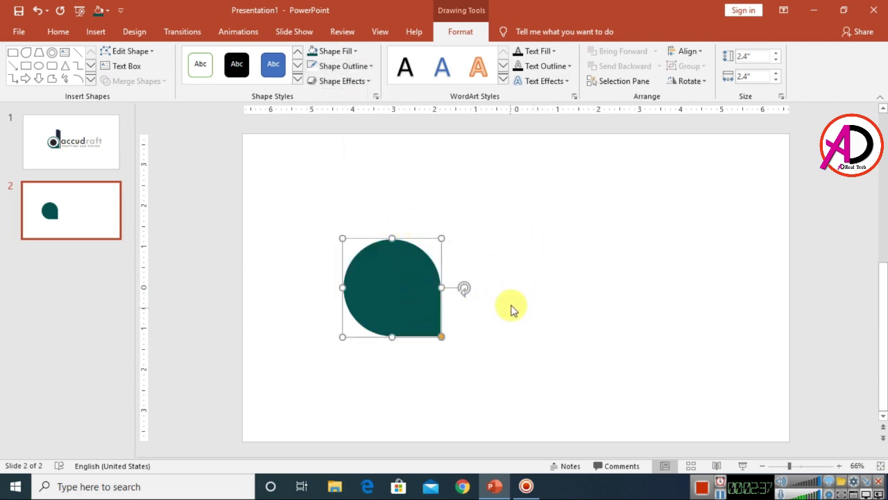
left_click(91, 80)
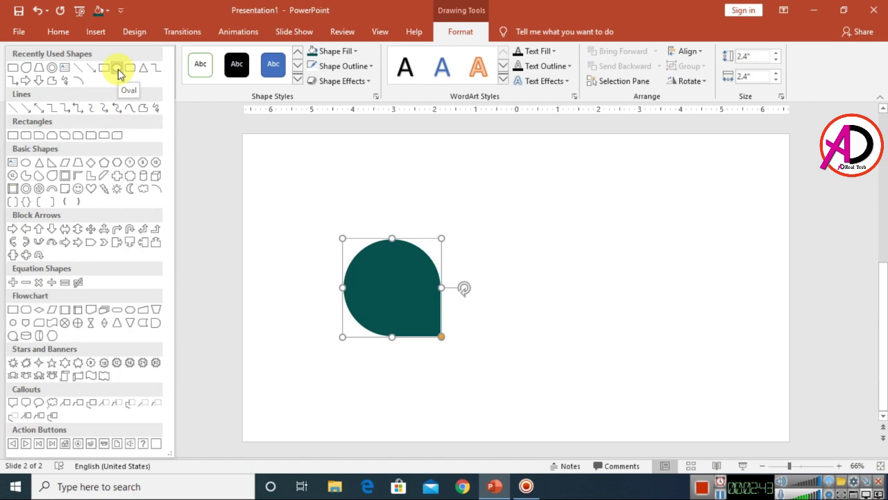
Step: Draw an oval circle over the teardrop's round part and resize it to 1.71 inches
left_click(118, 74)
left_click_drag(478, 235, 409, 292)
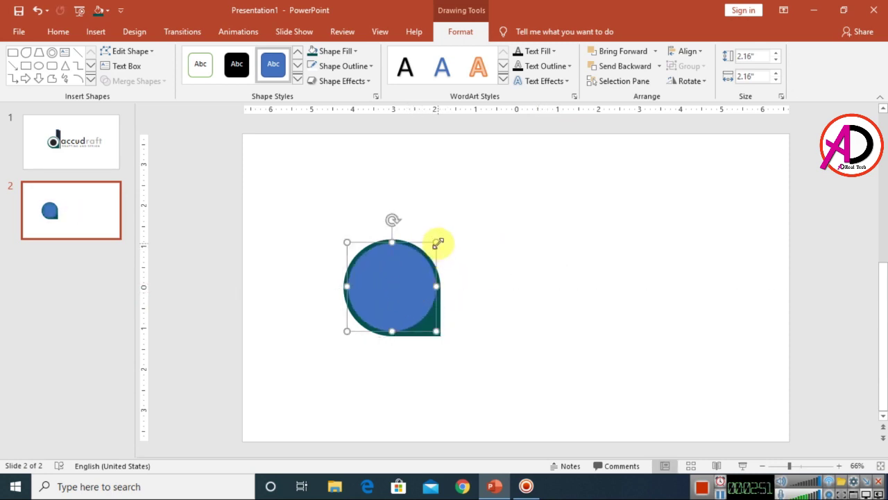
left_click_drag(437, 242, 433, 243)
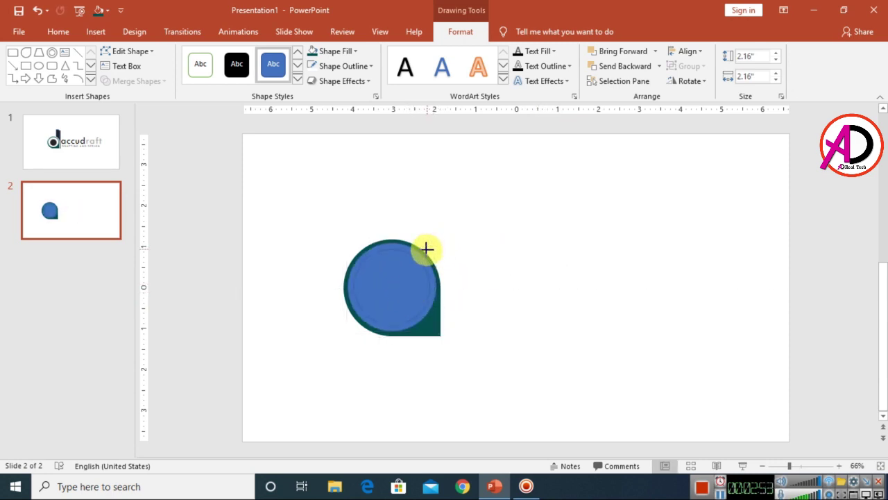
left_click_drag(426, 248, 422, 249)
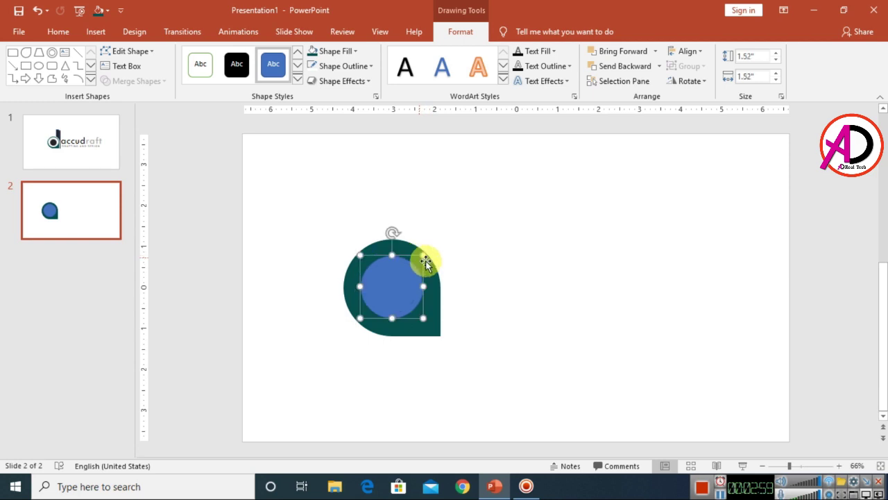
scroll(487, 283, "up", 1)
scroll(487, 283, "up", 2)
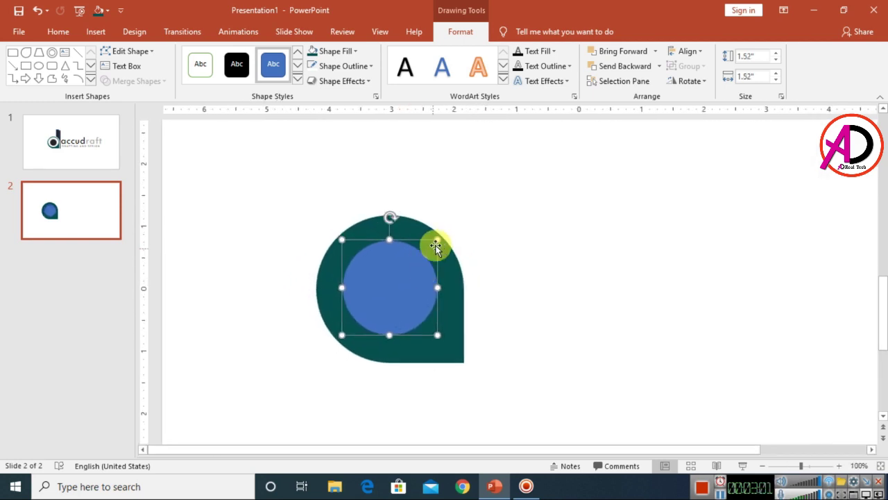
left_click_drag(436, 240, 445, 231)
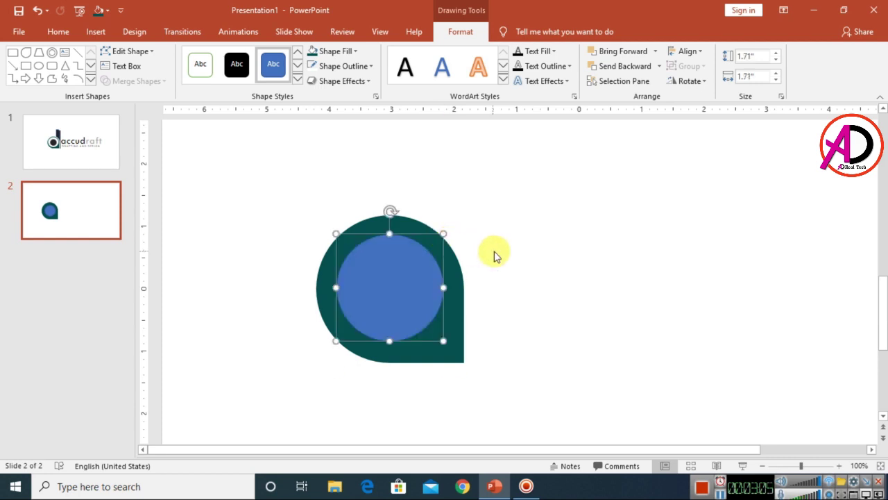
scroll(495, 254, "down", 5)
scroll(496, 261, "up", 2)
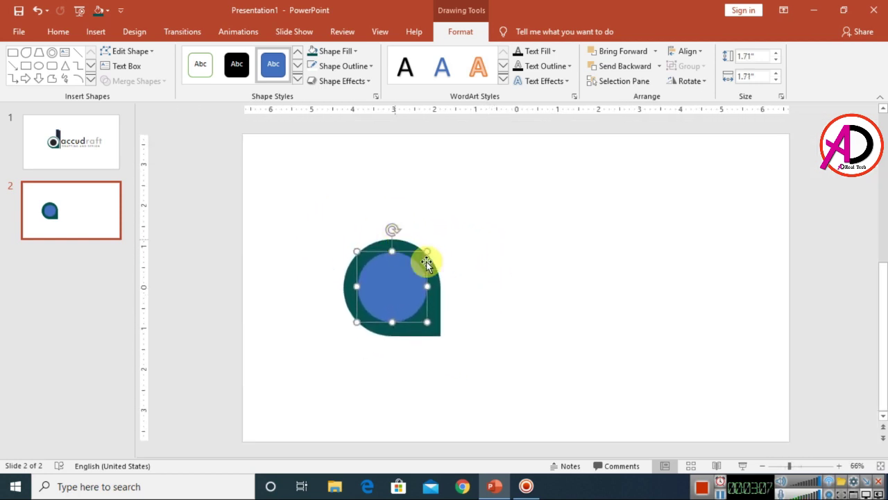
Step: Fill the circle white and remove its outline
left_click(337, 55)
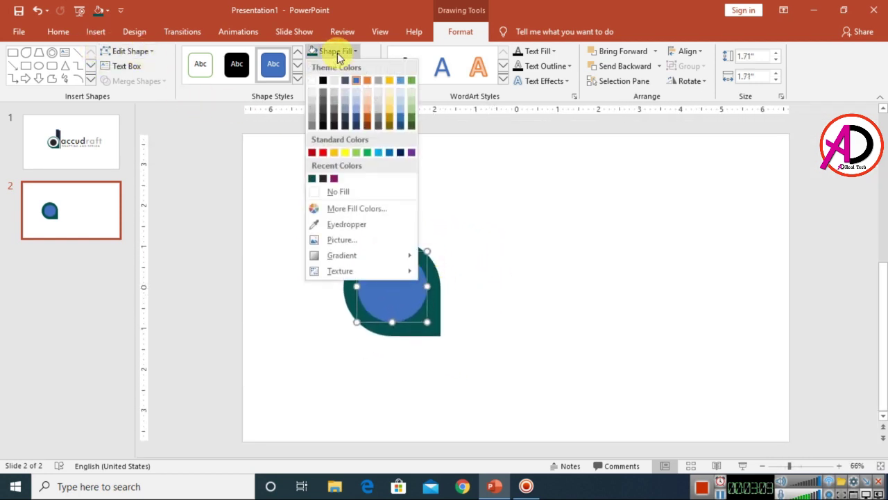
left_click(312, 82)
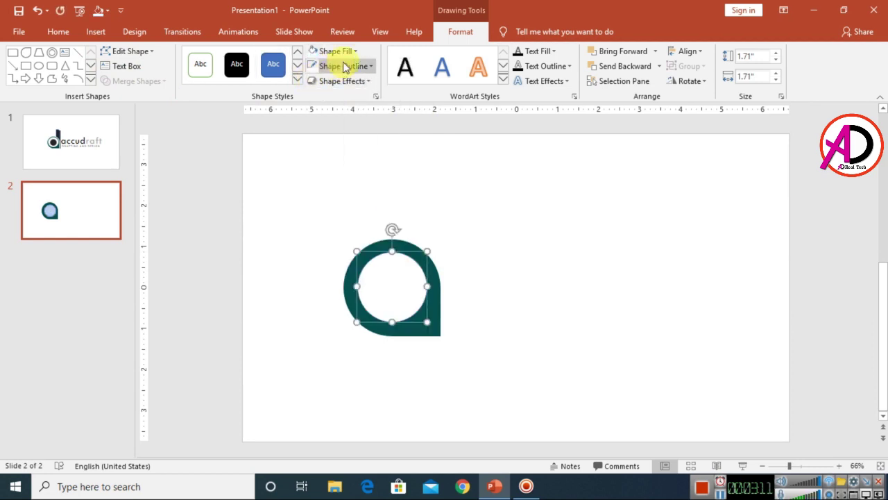
left_click(345, 65)
left_click(355, 208)
left_click(496, 307)
Step: Resize the white inner circle to 1.59 inches, leaving a thick teal ring
left_click(426, 267)
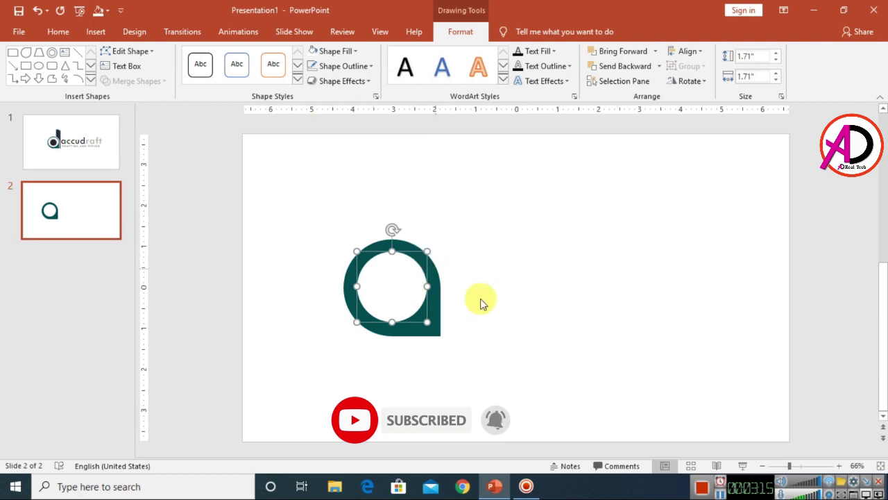
left_click_drag(428, 251, 420, 248)
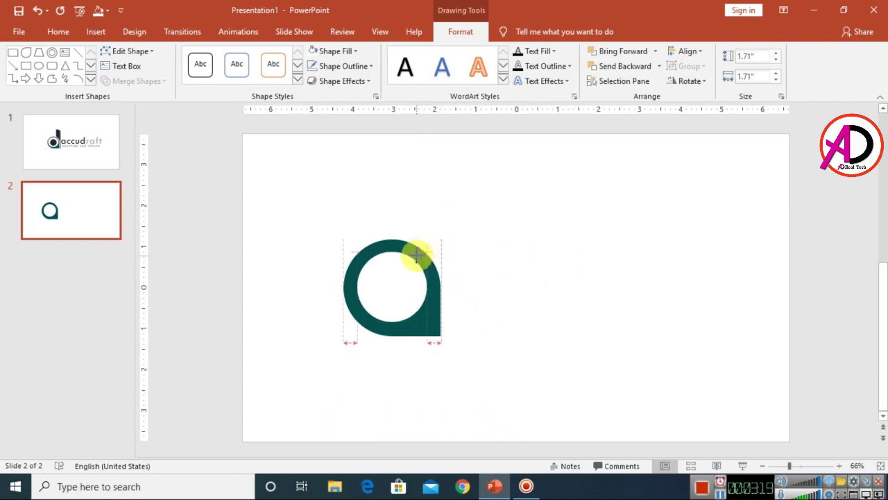
left_click_drag(412, 259, 425, 252)
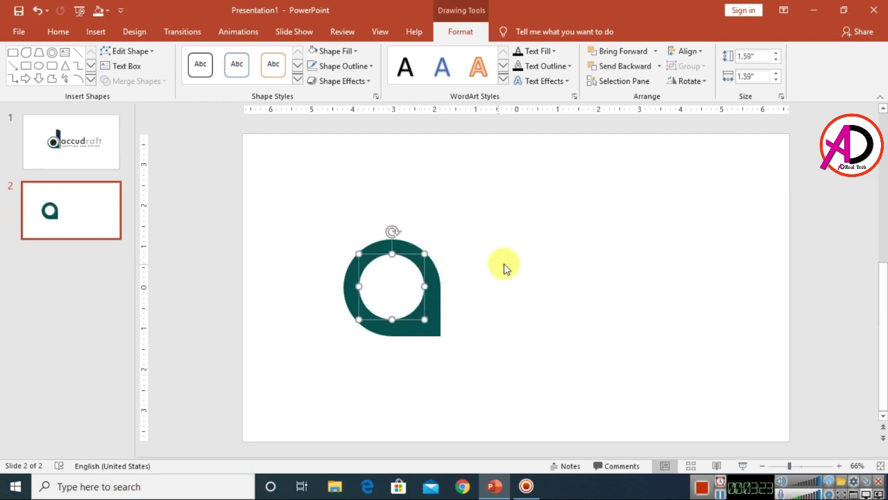
left_click(490, 267)
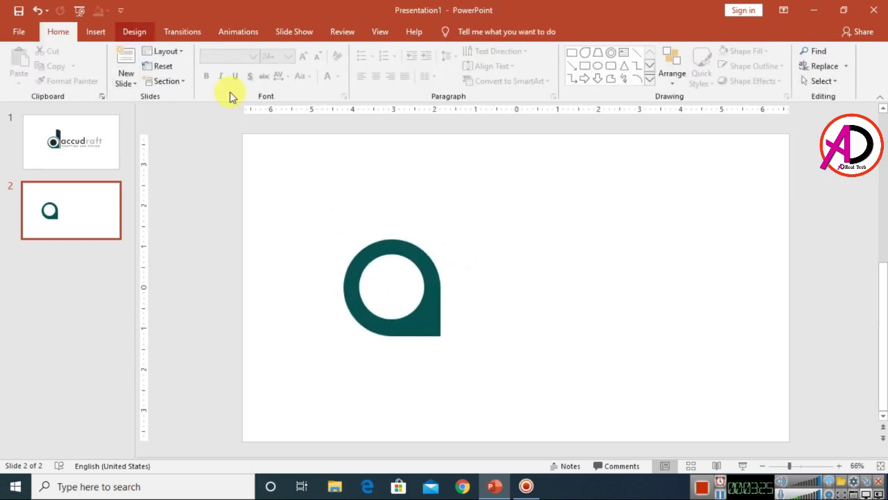
Step: Nudge the inner circle slightly right and down and fill it light grey
left_click(393, 287)
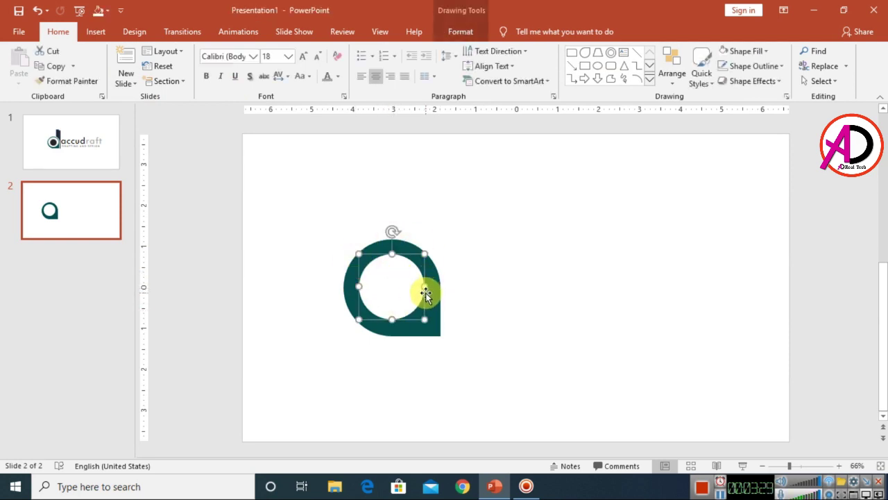
left_click_drag(406, 287, 414, 294)
left_click(459, 31)
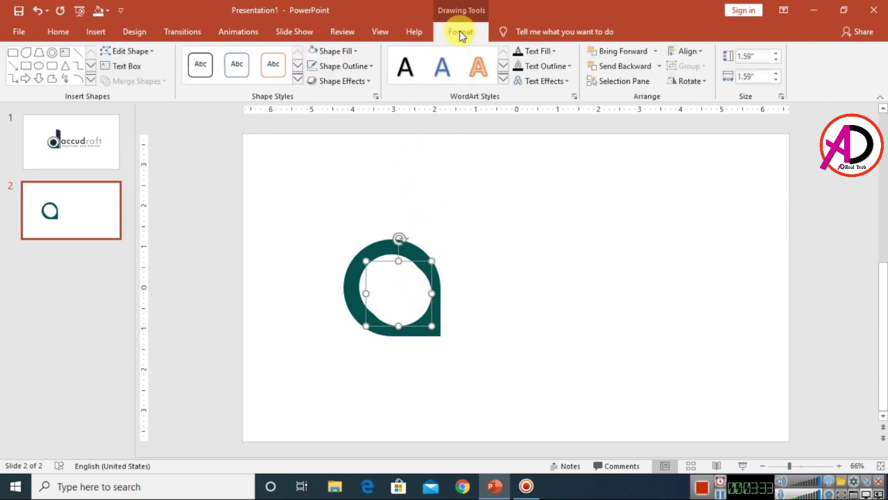
left_click(343, 52)
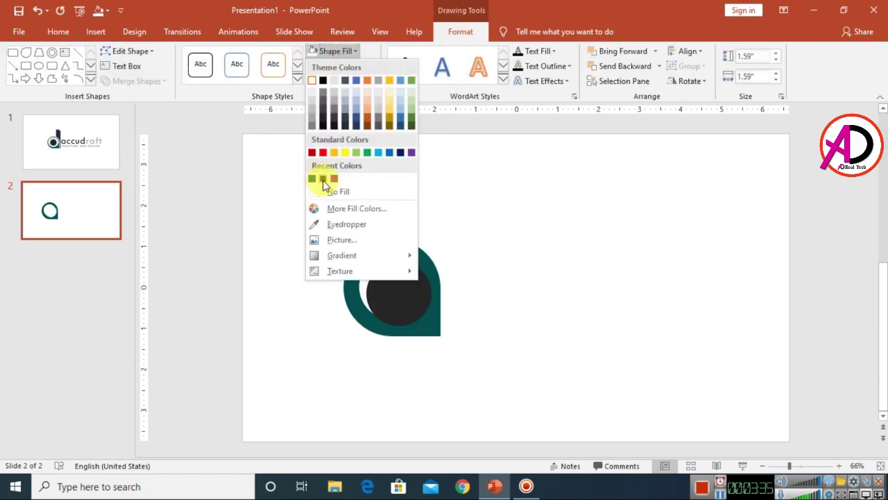
left_click(325, 95)
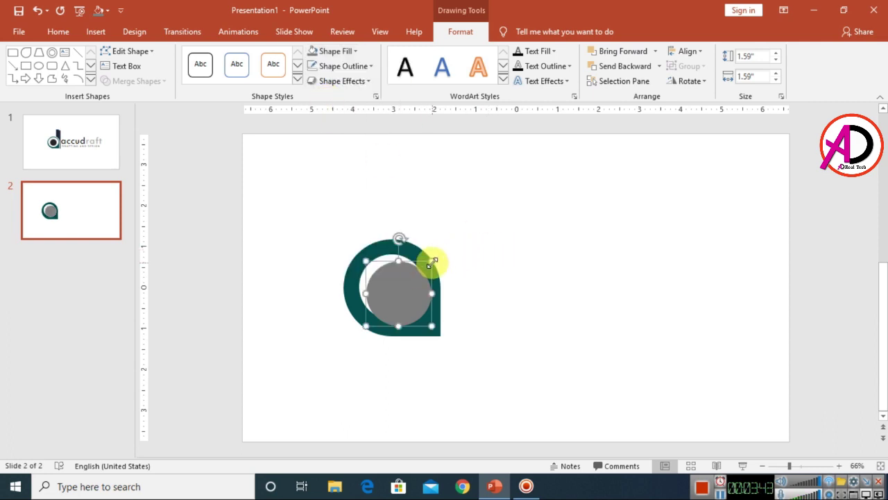
Step: Shrink the grey circle to 0.97 inches, centred inside the white ring
left_click_drag(433, 260, 402, 283)
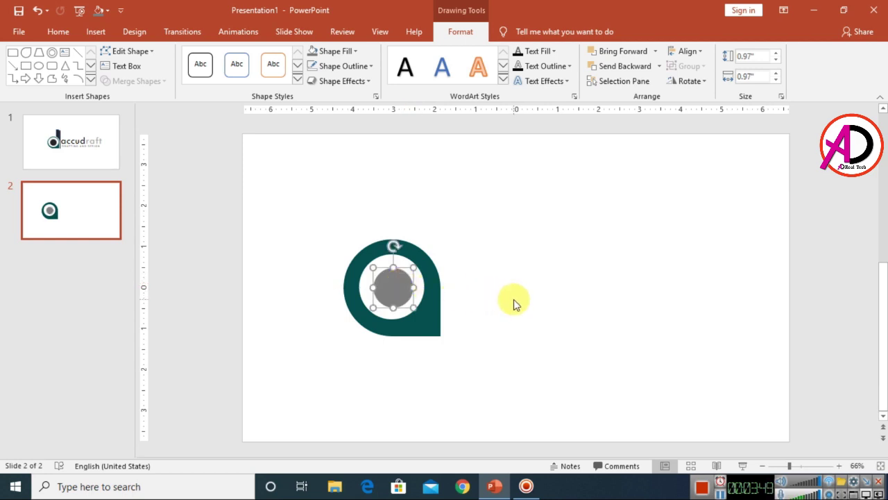
key("ctrl+z")
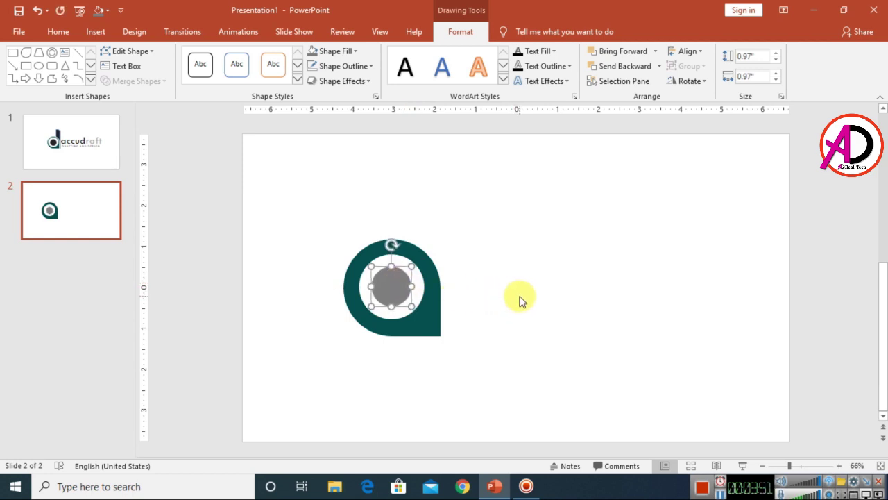
left_click(516, 308)
scroll(523, 312, "up", 1)
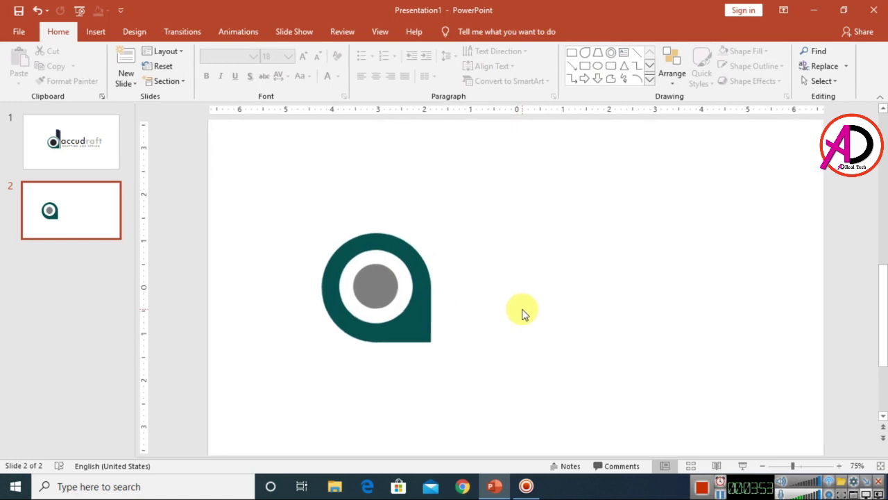
left_click(381, 296)
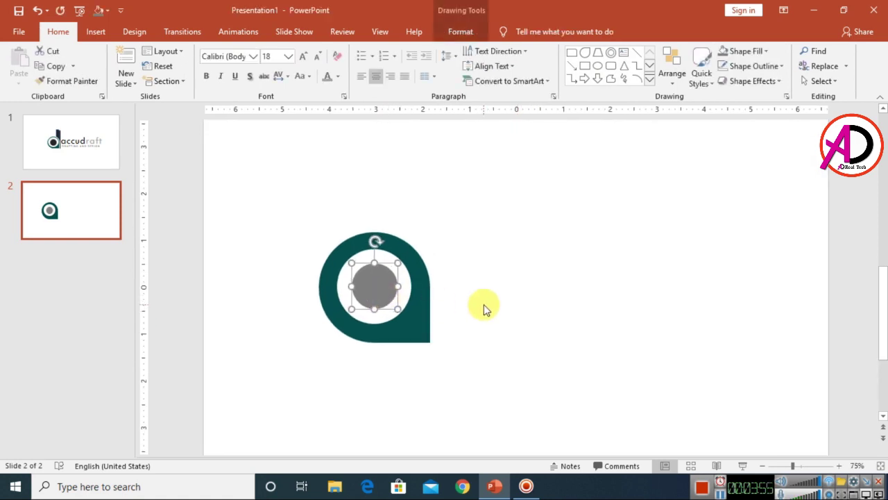
left_click(525, 307)
Step: Draw a single-corner rounded rectangle, stretch it taller, and place it on the teardrop's right edge
scroll(578, 320, "down", 1)
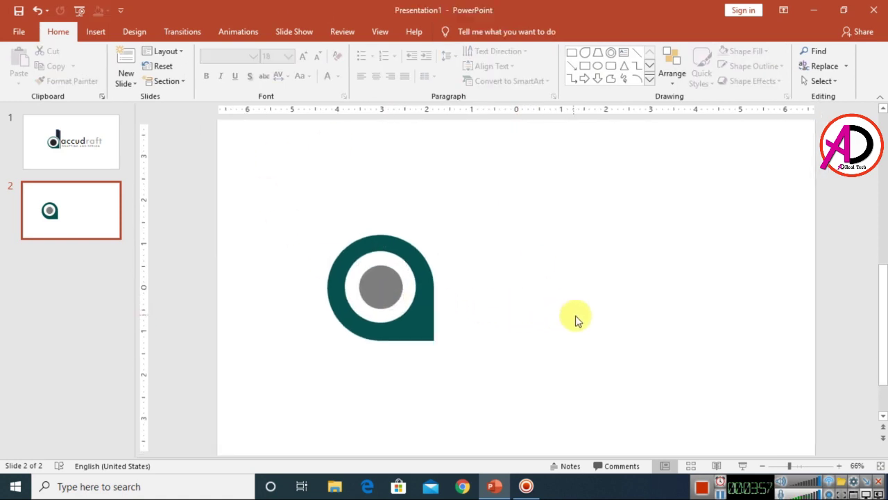
left_click(98, 33)
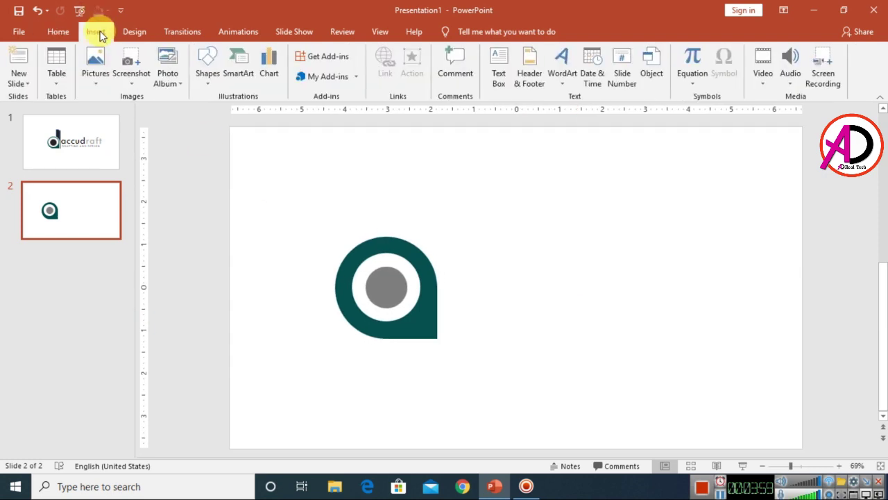
left_click(208, 72)
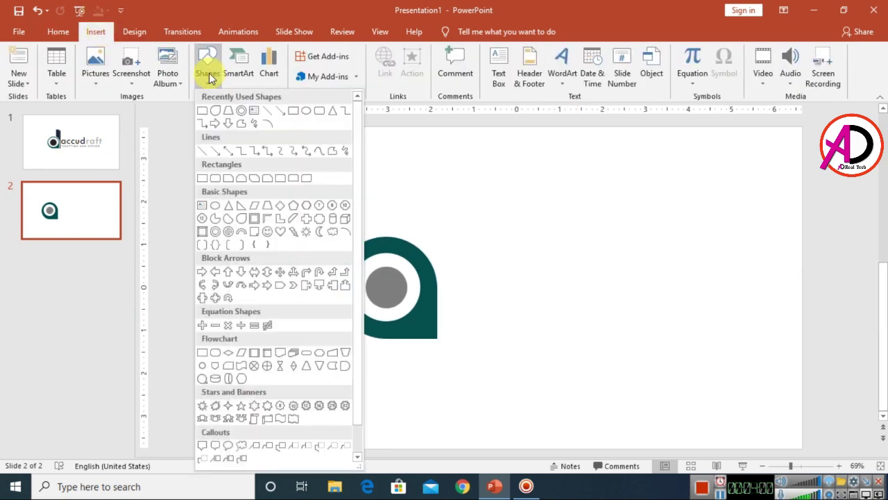
left_click(281, 182)
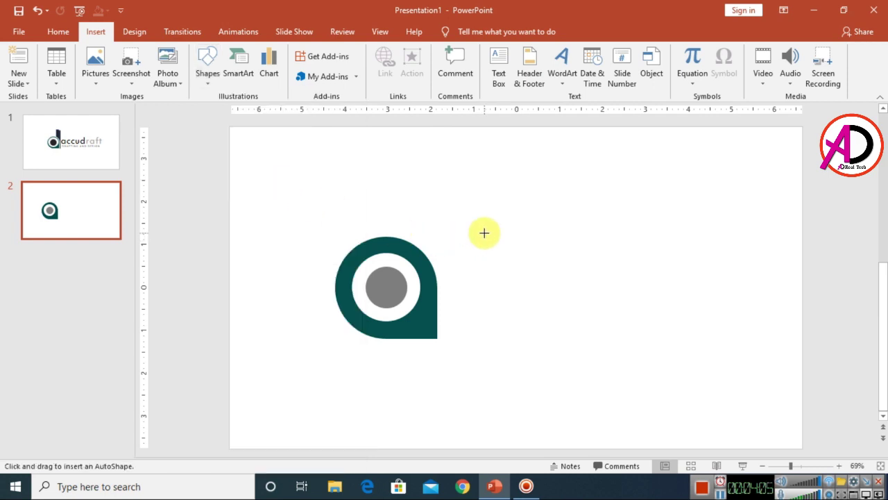
mouse_move(485, 227)
left_mouse_down()
mouse_move(555, 319)
mouse_move(555, 340)
mouse_move(520, 347)
mouse_move(505, 330)
mouse_move(506, 296)
left_mouse_up()
left_click_drag(503, 230, 493, 227)
left_click_drag(493, 277, 430, 265)
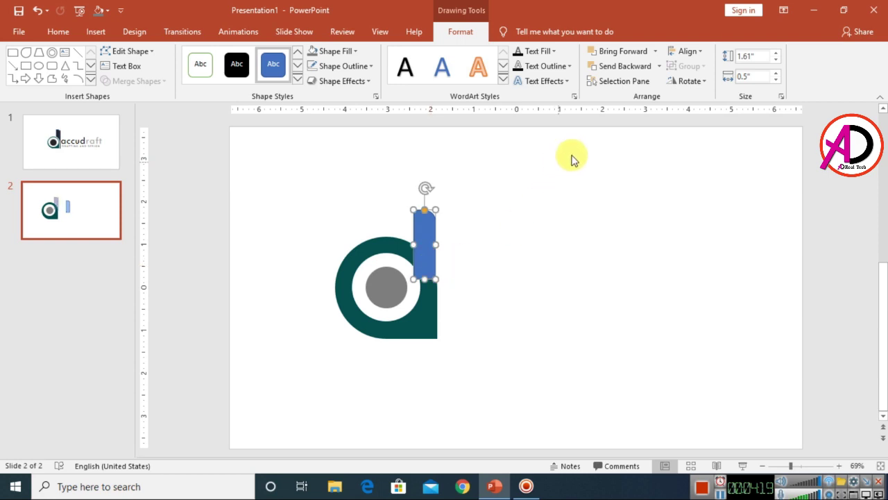
Step: Send the 1.61" × 0.5" stem rectangle backward behind the teal teardrop
left_click(624, 66)
left_click(568, 276)
scroll(543, 298, "up", 6)
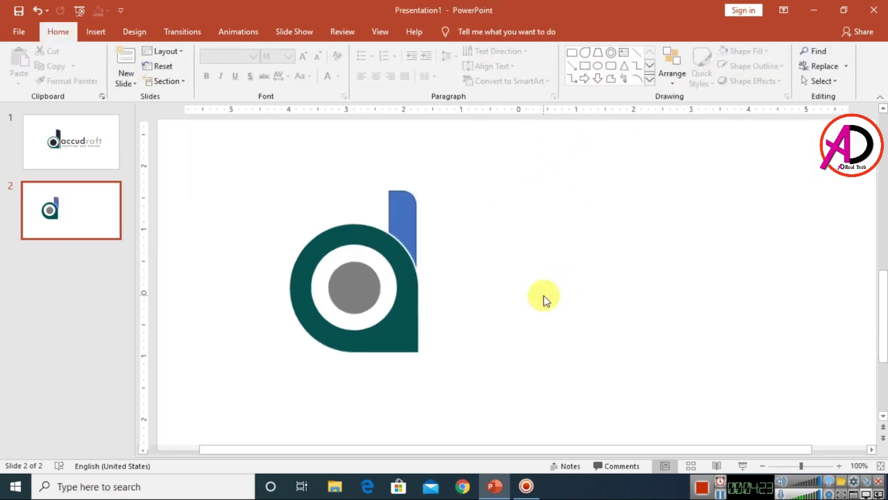
left_click(365, 217)
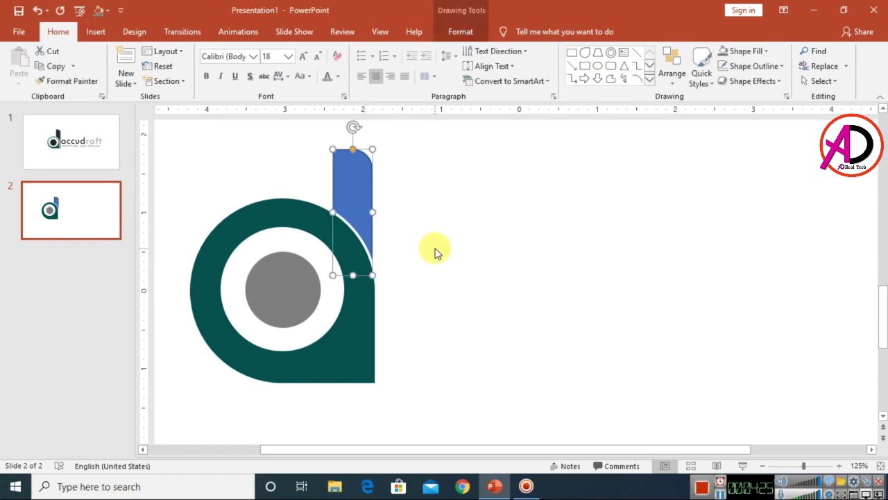
left_click(438, 262)
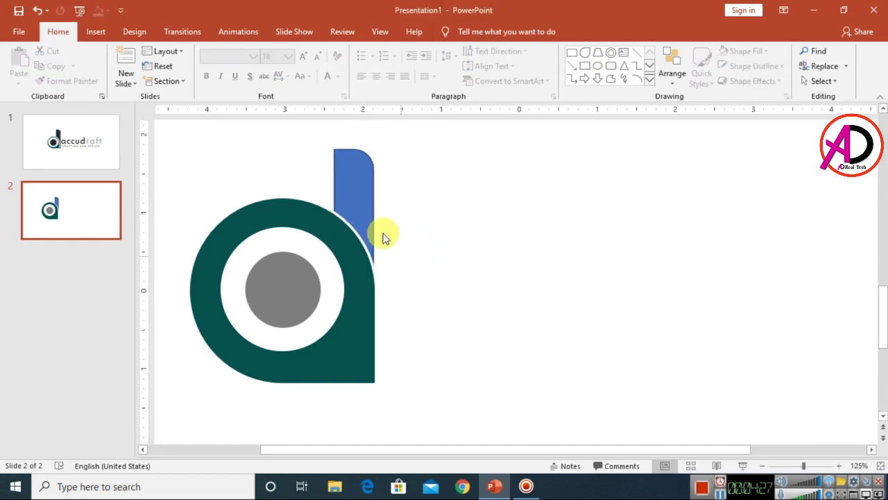
scroll(382, 305, "down", 5)
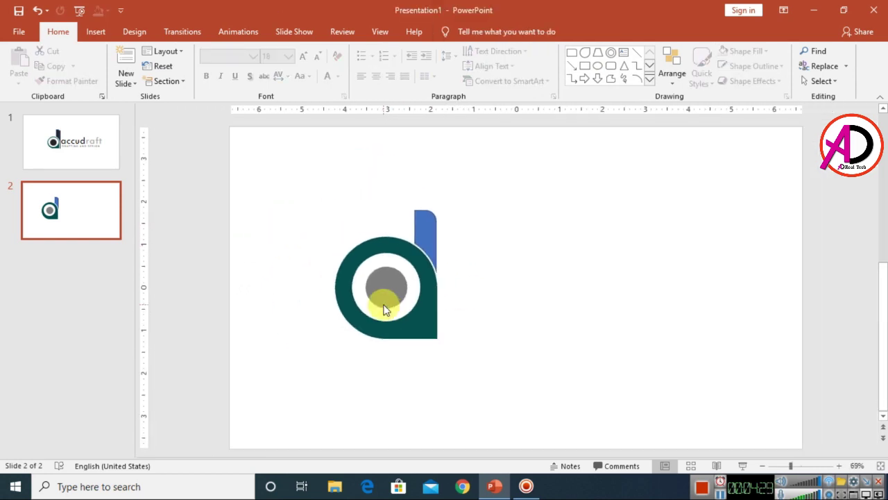
left_click(409, 223)
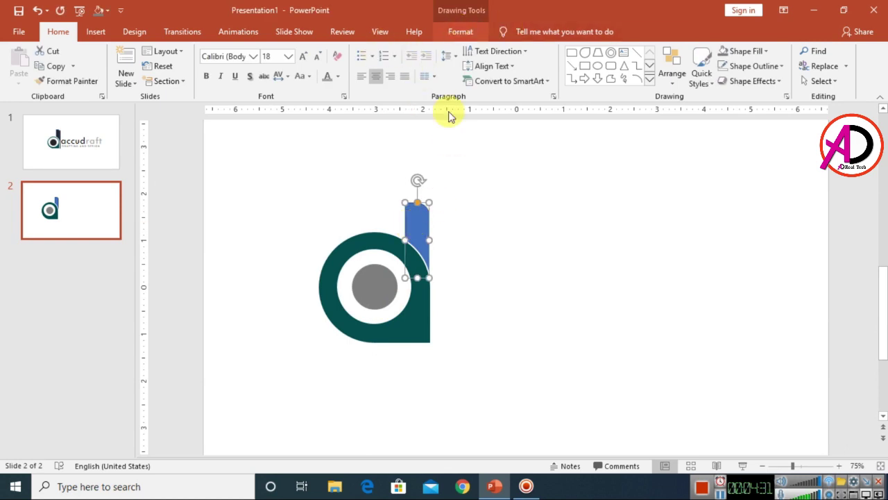
Step: Fill the stem with the grey circle's colour using the eyedropper and remove its outline
left_click(460, 31)
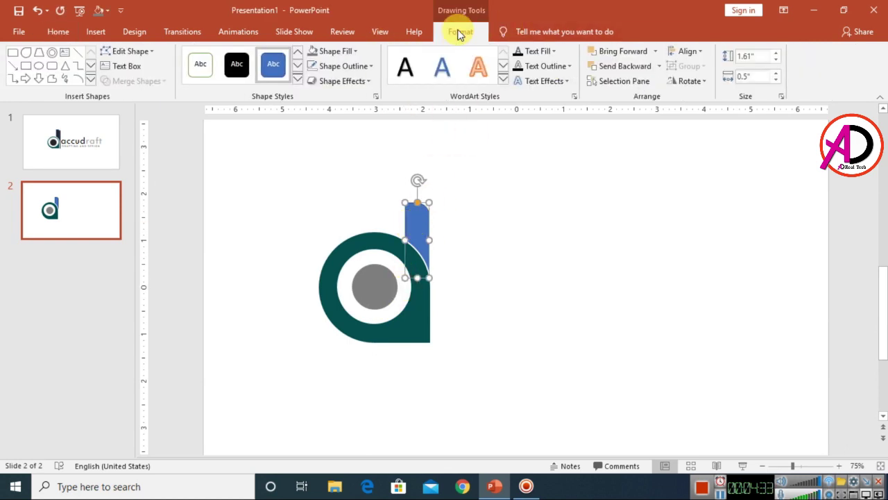
left_click(340, 51)
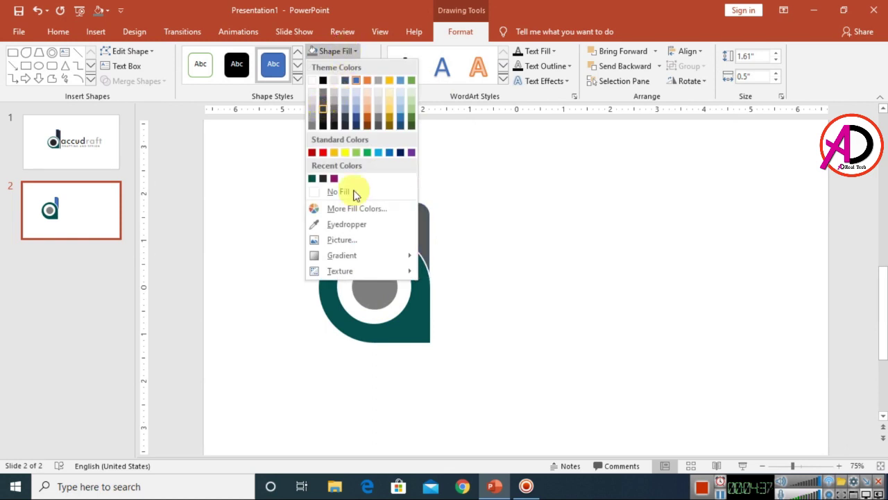
left_click(366, 232)
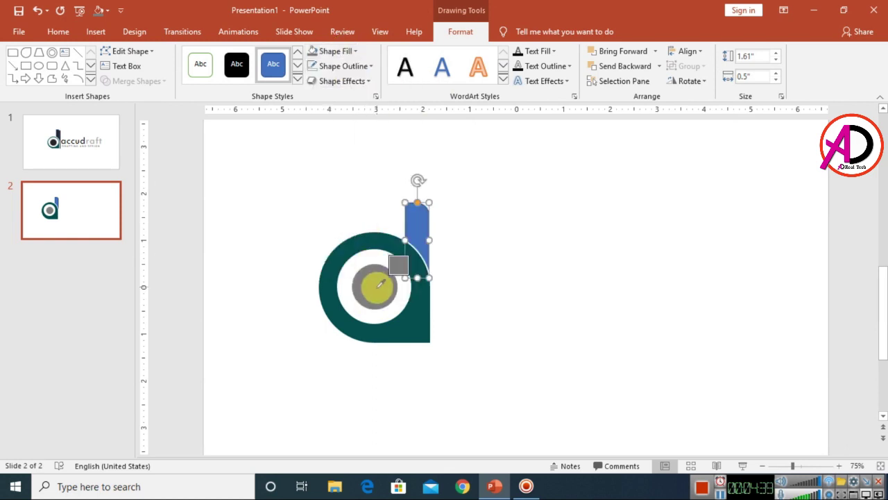
left_click(379, 285)
left_click(354, 66)
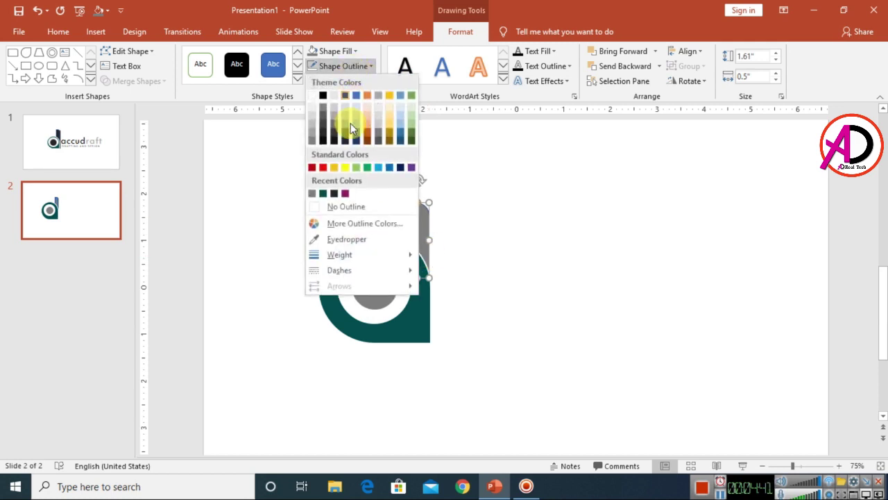
left_click(347, 207)
left_click(464, 340)
Step: Give the teal teardrop a 3 pt outline
left_click(410, 331)
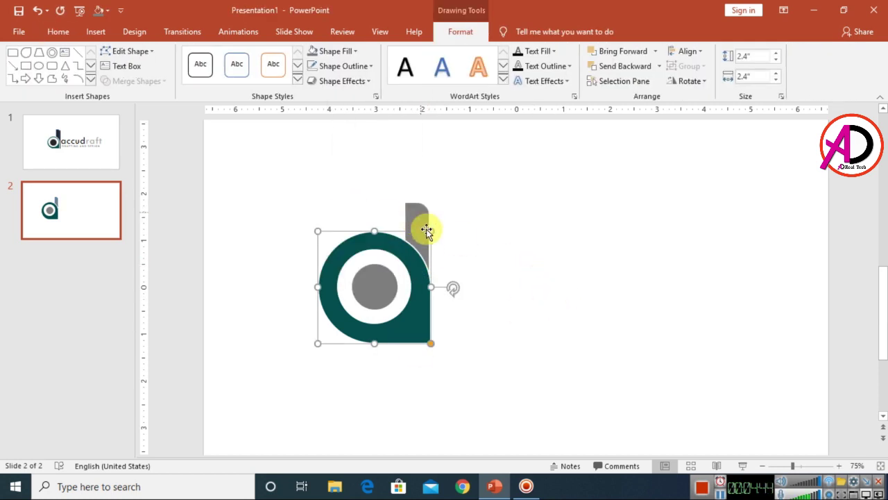
left_click(354, 66)
mouse_move(353, 255)
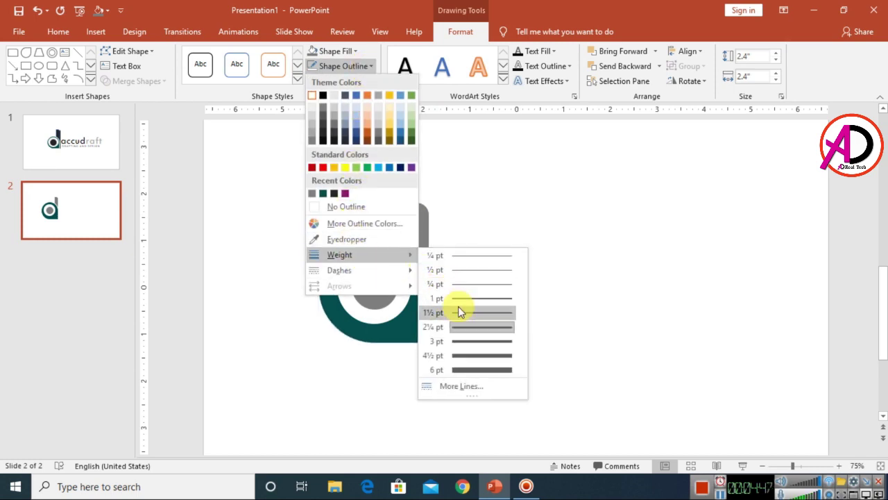
left_click(460, 341)
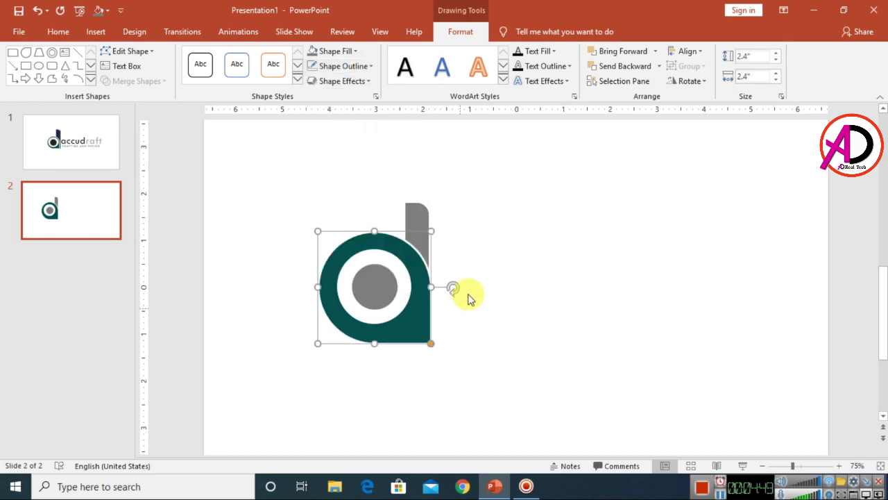
left_click(458, 290)
Step: Stretch the grey stem's top edge slightly upward
scroll(475, 316, "up", 5)
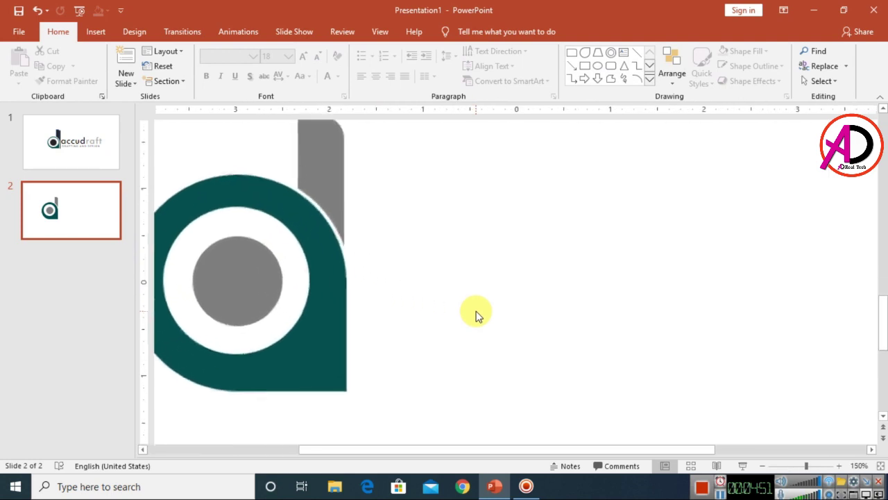
scroll(403, 274, "down", 6)
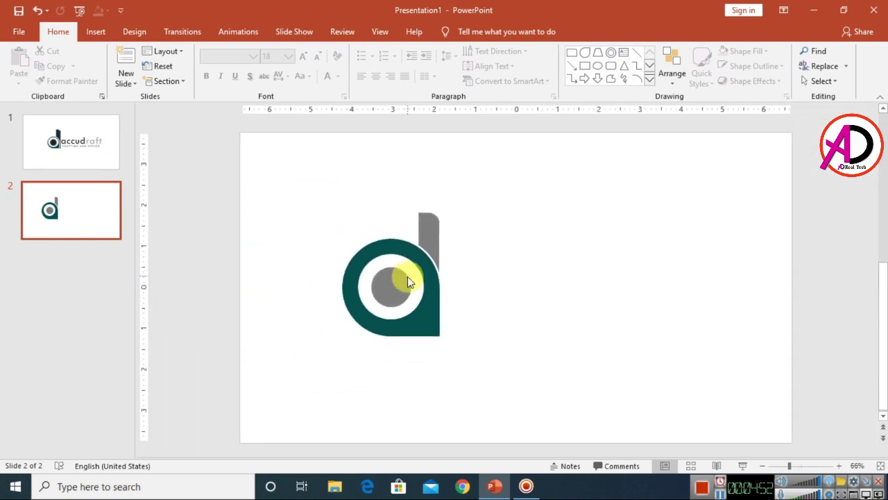
left_click(439, 237)
left_click_drag(442, 209, 440, 202)
left_click(495, 239)
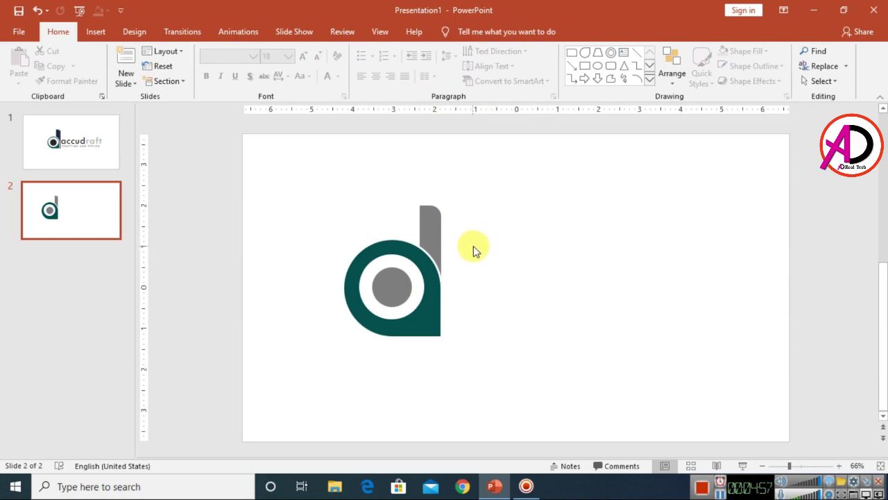
scroll(492, 297, "down", 2)
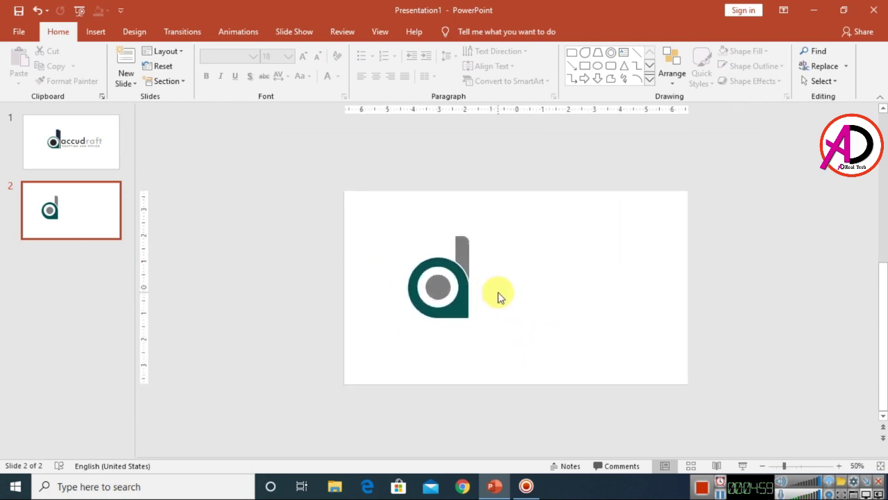
Step: Draw a vertical straight line just right of the grey stem
left_click(98, 35)
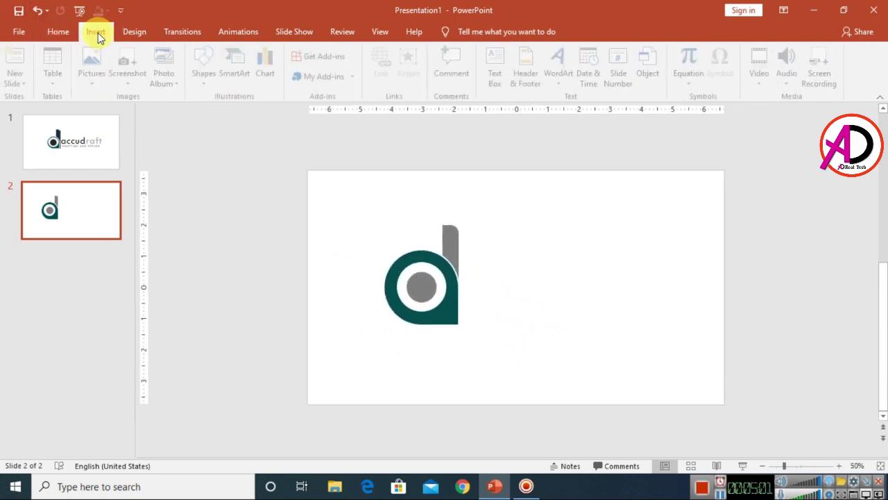
left_click(207, 76)
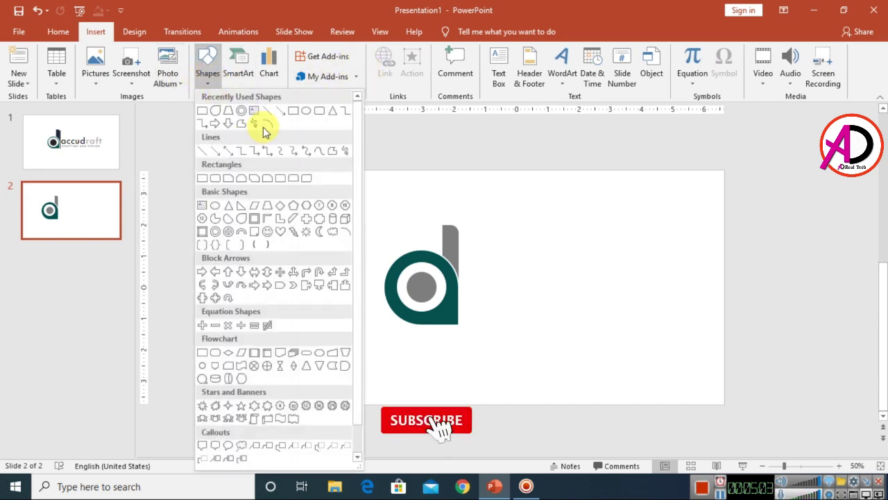
left_click(262, 112)
left_click_drag(466, 229, 465, 324)
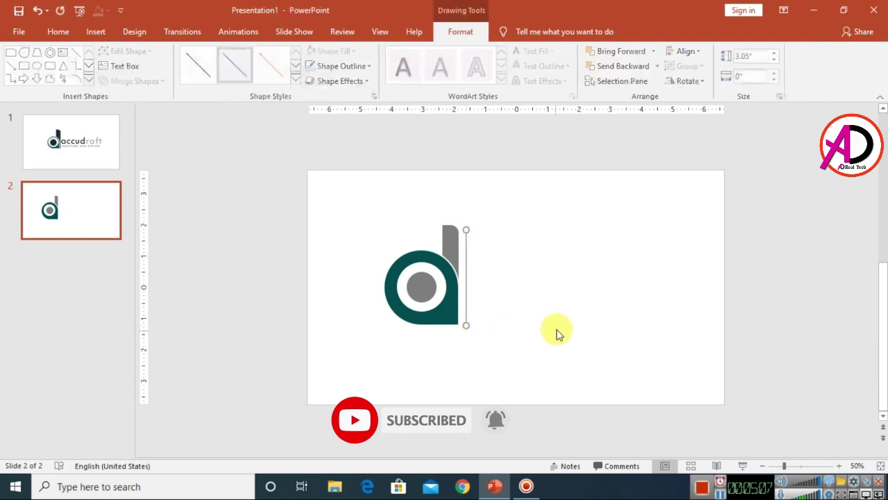
Step: Colour the divider line dark and set its weight to 2¼ pt
scroll(557, 326, "up", 2)
left_click(345, 69)
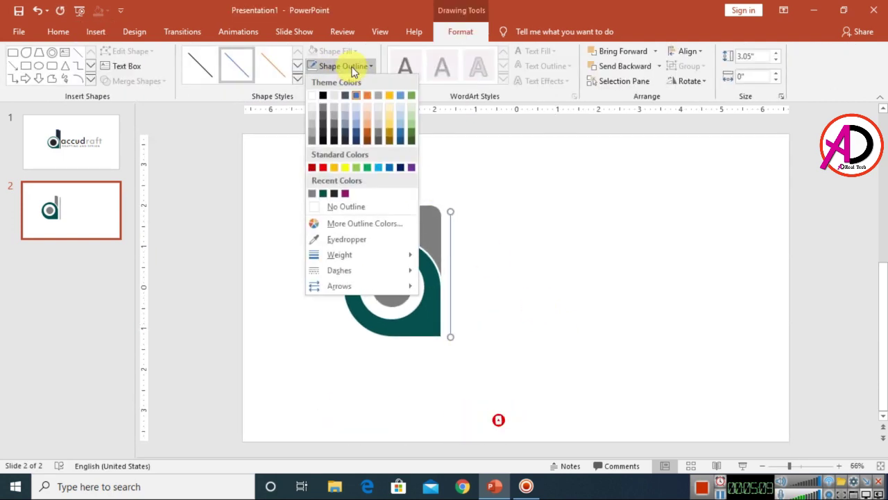
left_click(348, 240)
left_click(431, 223)
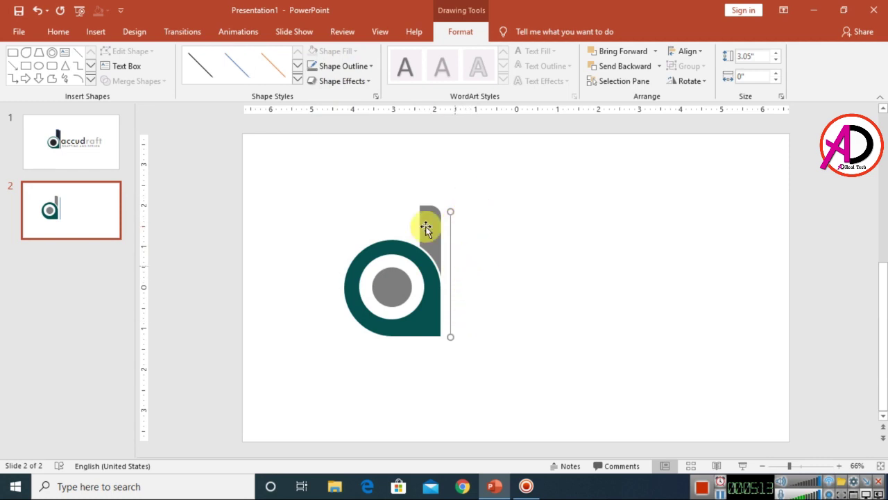
left_click(343, 66)
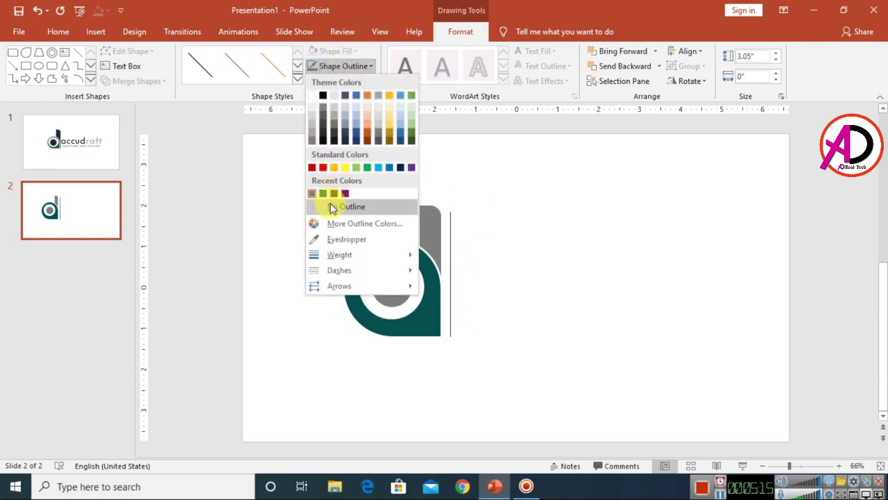
left_click(339, 194)
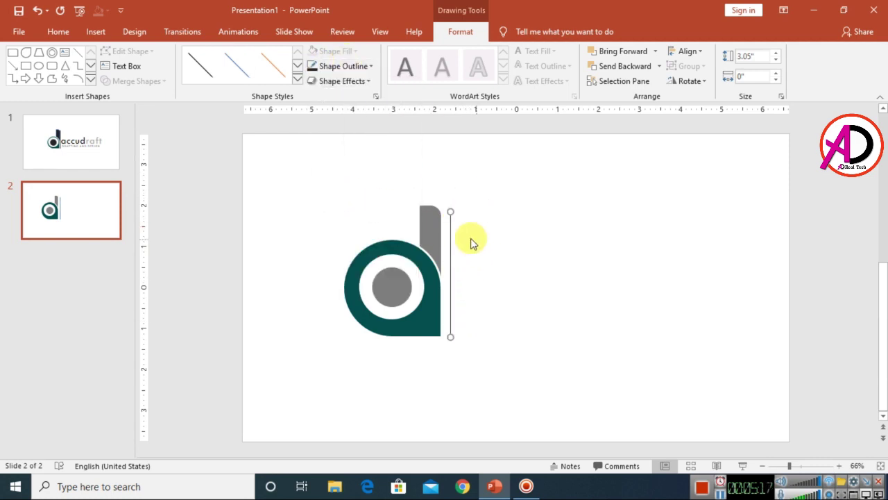
left_click(360, 69)
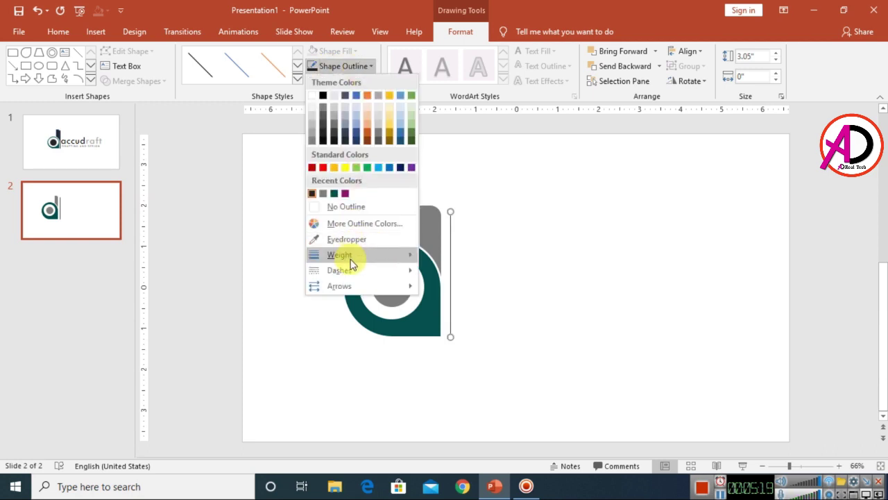
mouse_move(347, 255)
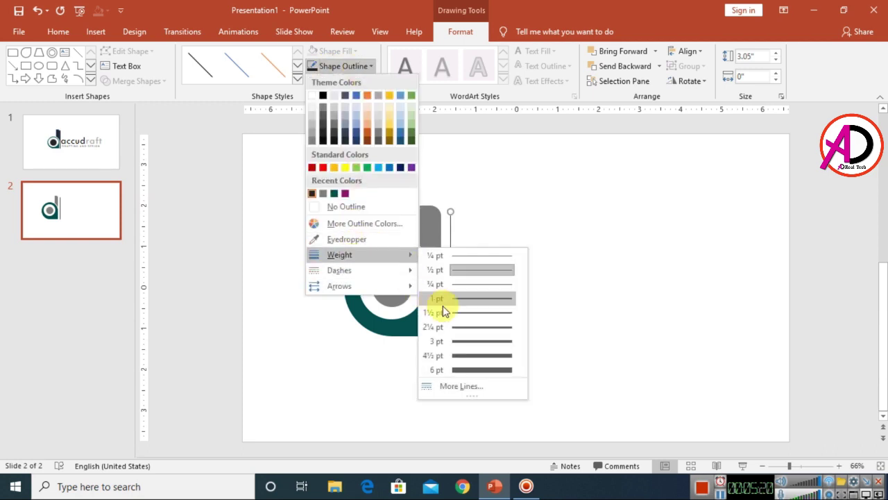
left_click(473, 329)
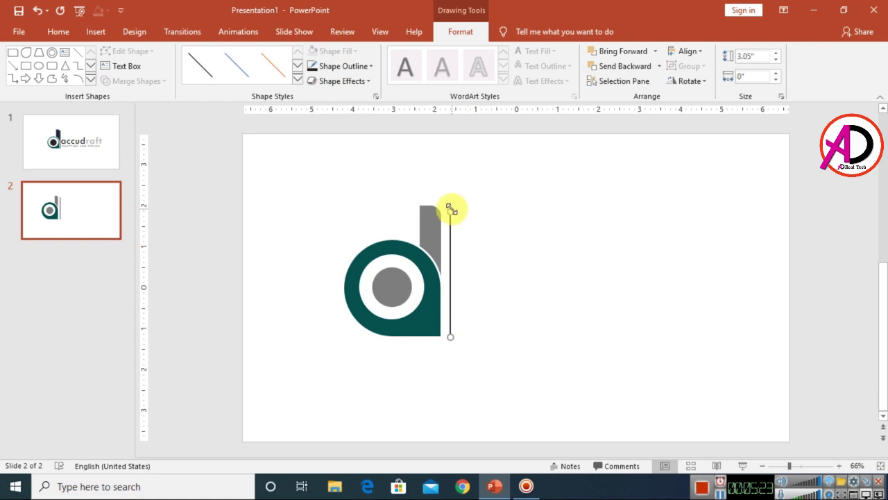
Step: Move the divider line's top endpoint level with the top of the grey stem
left_click(532, 280)
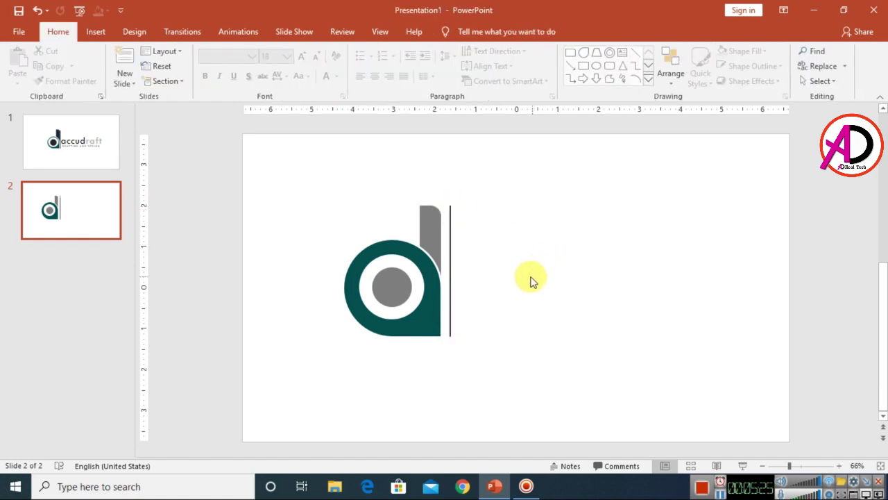
scroll(422, 237, "up", 8)
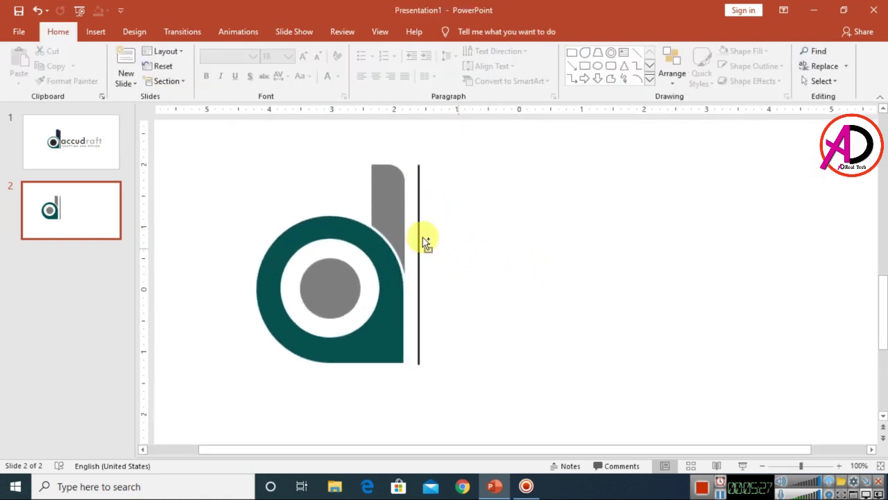
scroll(449, 229, "up", 2)
left_click(370, 227)
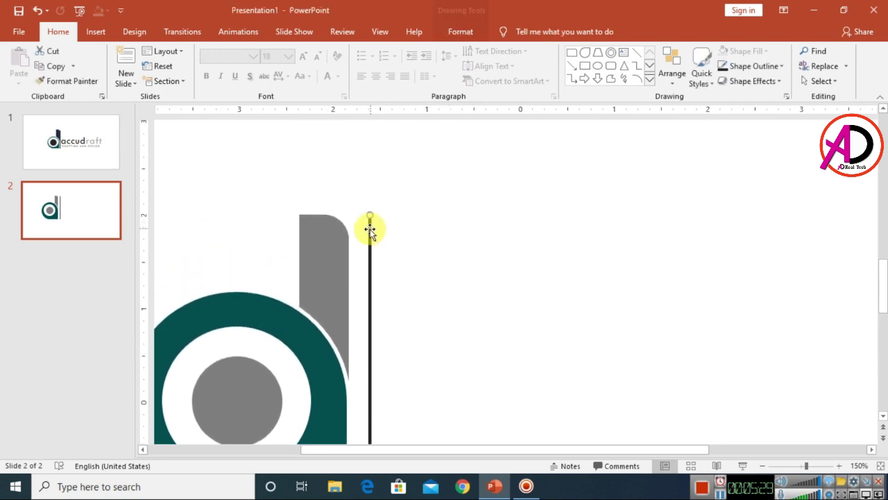
left_click_drag(370, 212, 370, 221)
left_click(430, 238)
scroll(418, 238, "down", 8)
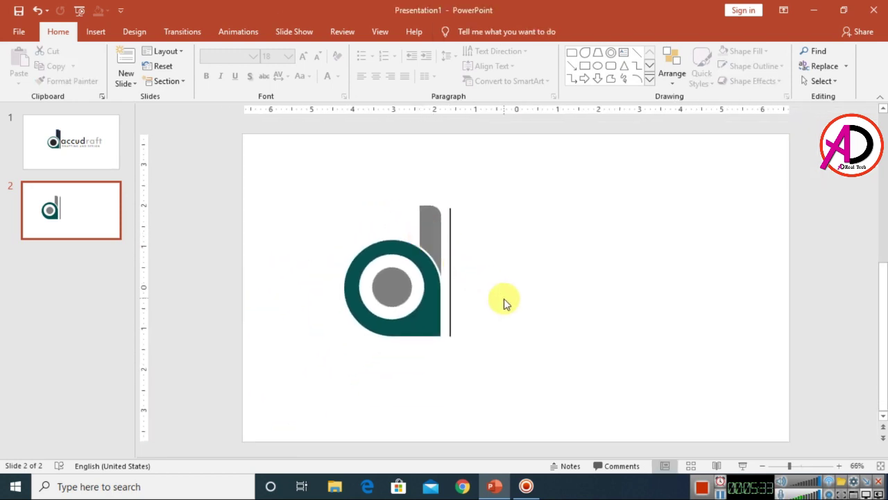
left_click(451, 317)
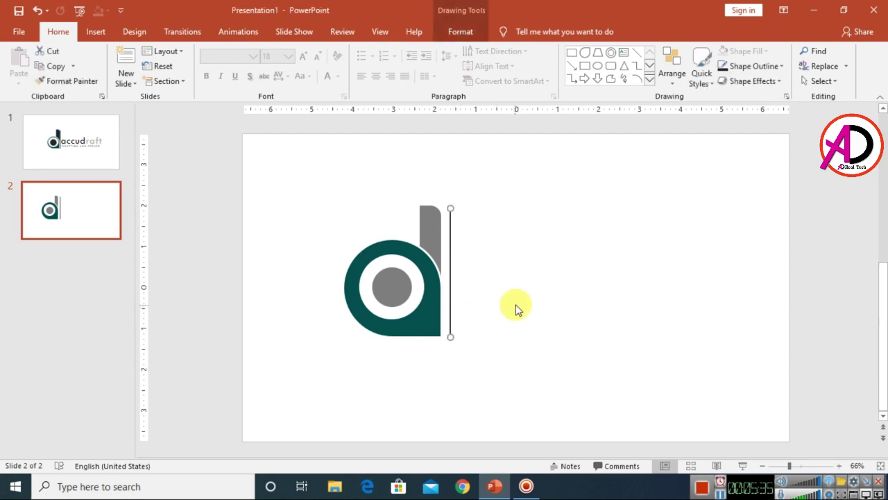
left_click(487, 278)
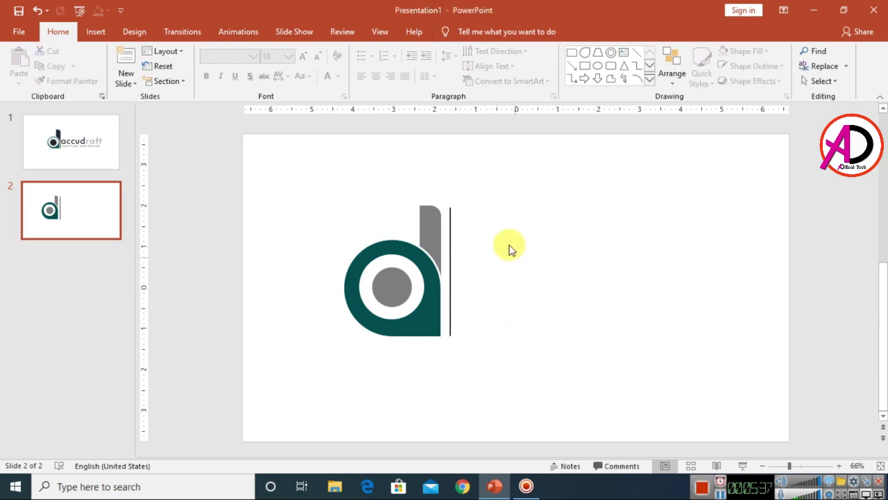
scroll(525, 330, "up", 1)
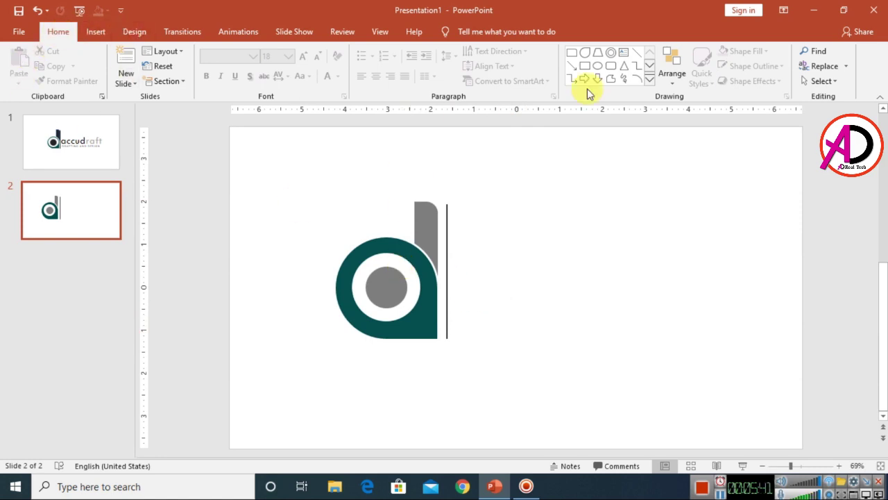
Step: Add a text box right of the mark with 'accudraft' in Tw Cen MT
left_click(626, 55)
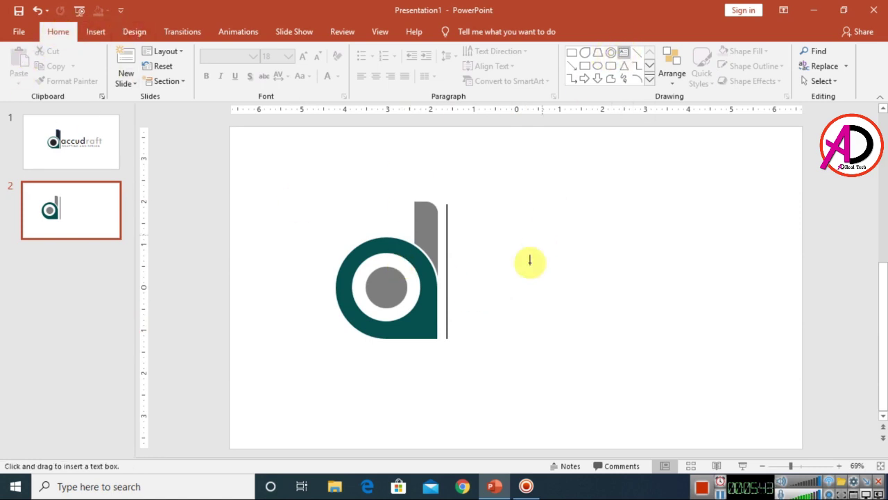
left_click(487, 249)
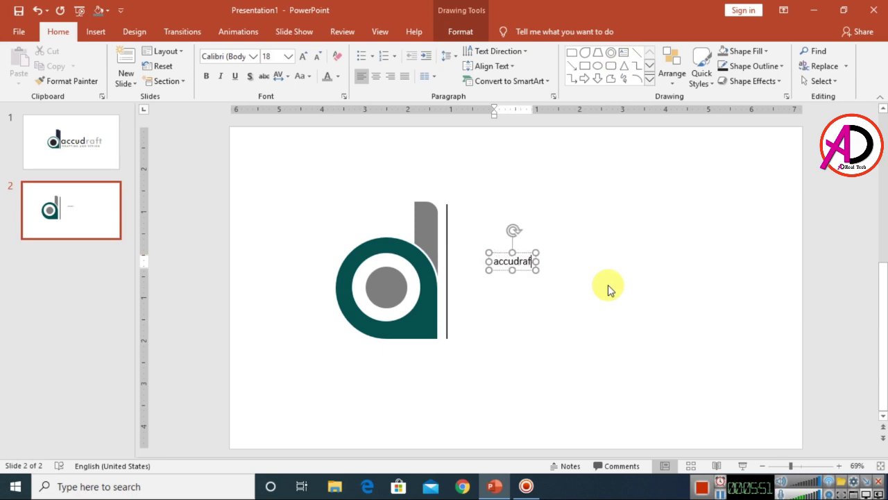
double_click(529, 263)
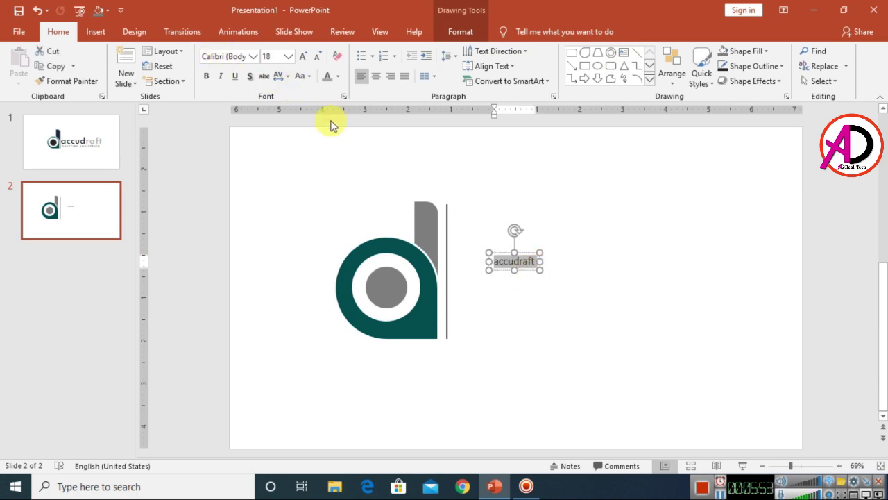
left_click(254, 57)
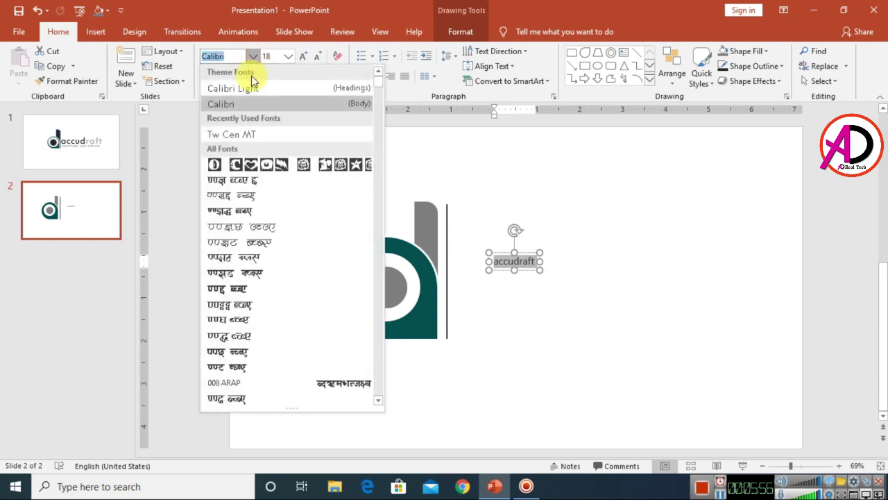
left_click(259, 140)
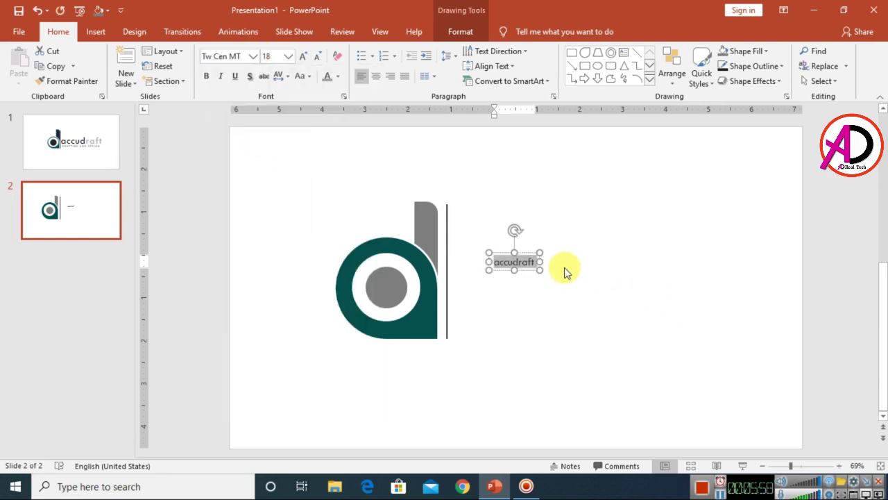
Step: Enlarge 'accudraft' to 80 pt and move it up beside the divider line
left_click(303, 57)
left_click(303, 57)
left_click(303, 57)
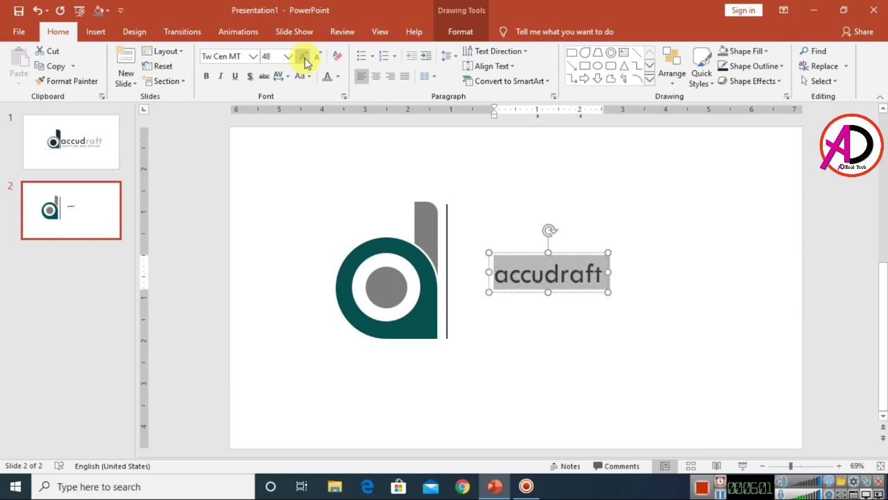
left_click(303, 57)
left_click(303, 56)
left_click(303, 57)
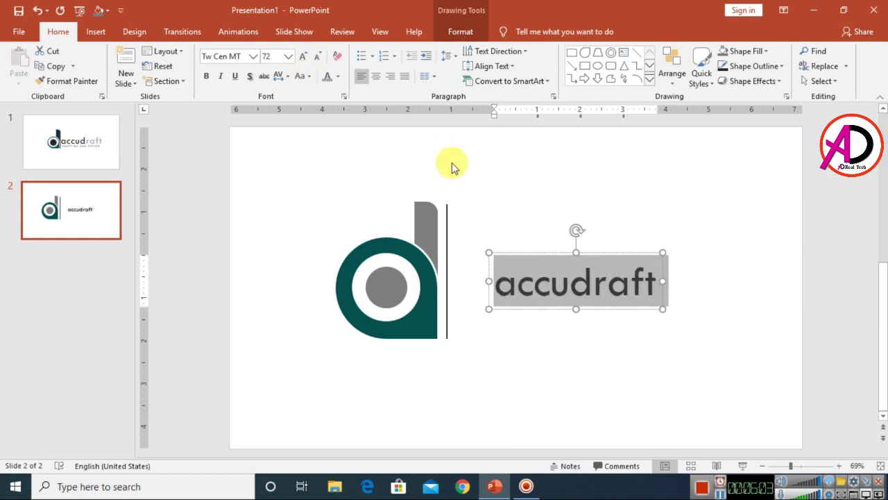
left_click_drag(521, 250, 489, 234)
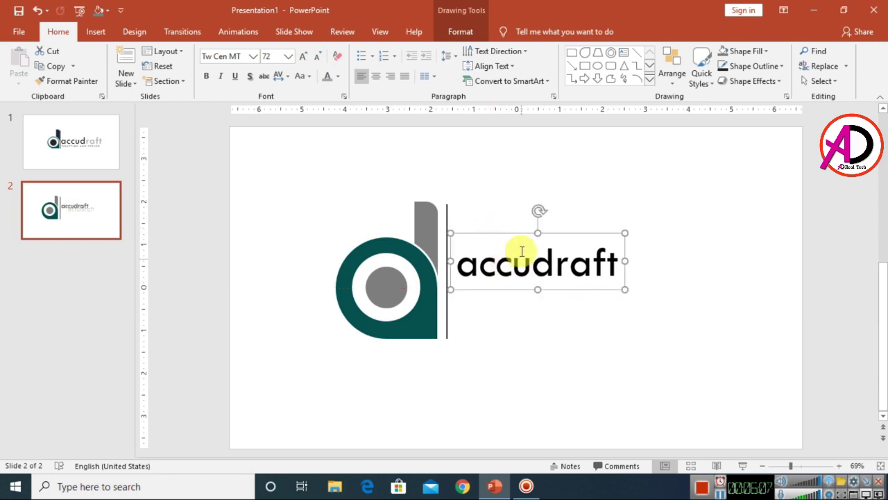
left_click(303, 56)
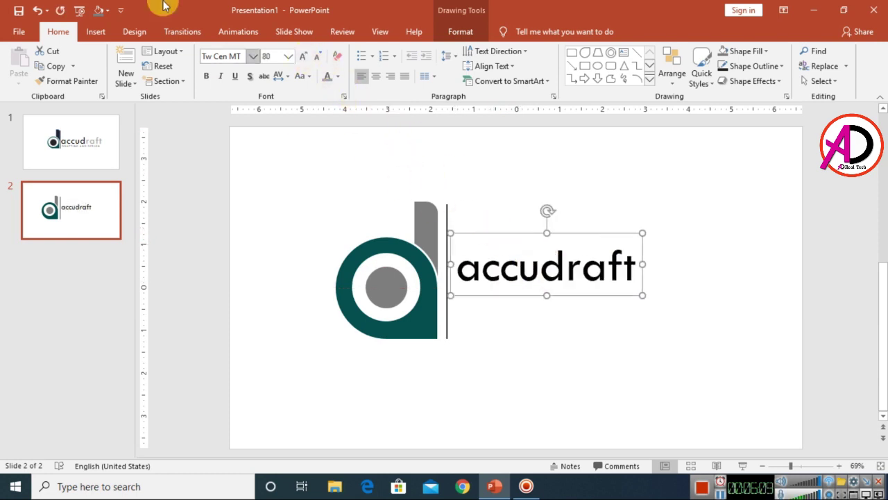
Step: Give 'accudraft' Very Loose character spacing and nudge it up beside the divider
left_click(288, 77)
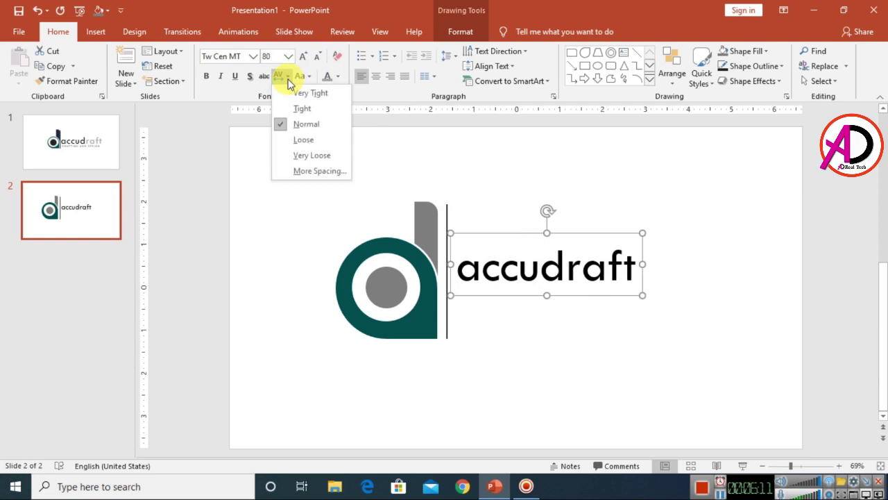
left_click(307, 156)
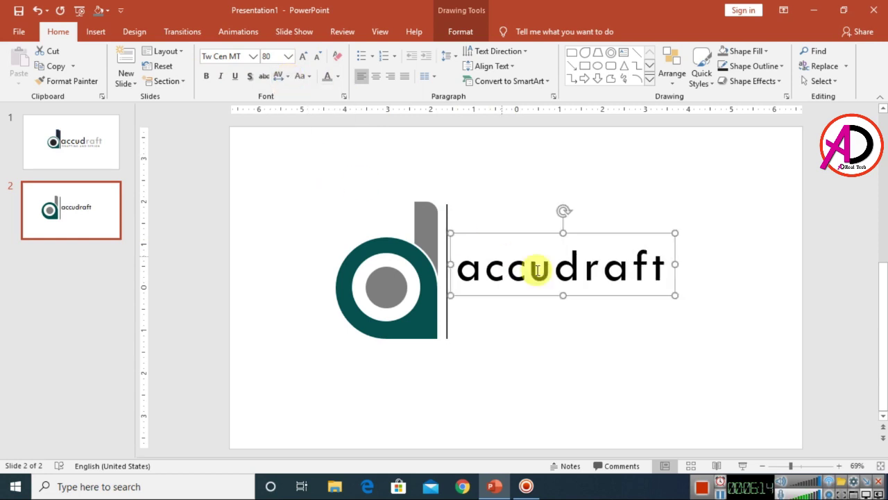
left_click(537, 233)
left_click_drag(537, 230, 538, 226)
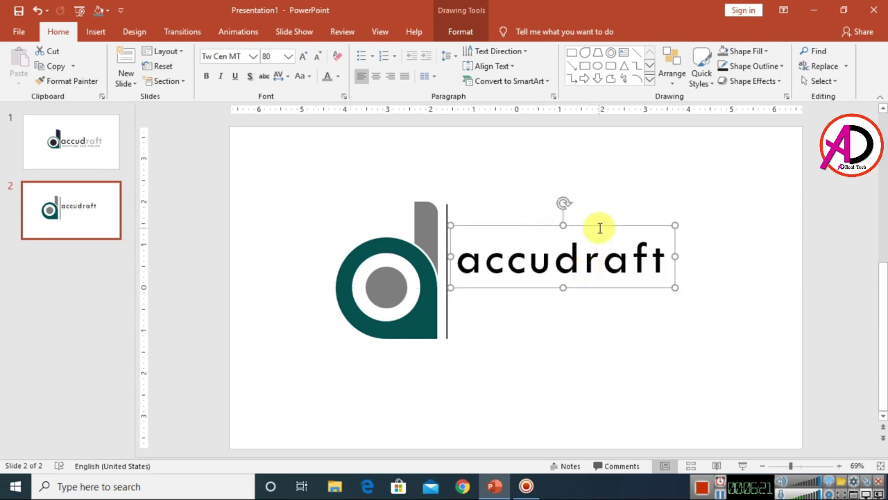
Step: Duplicate the accudraft text box below the original and retype it as 'DRAFTING AND DESIGN'
key("ctrl+d")
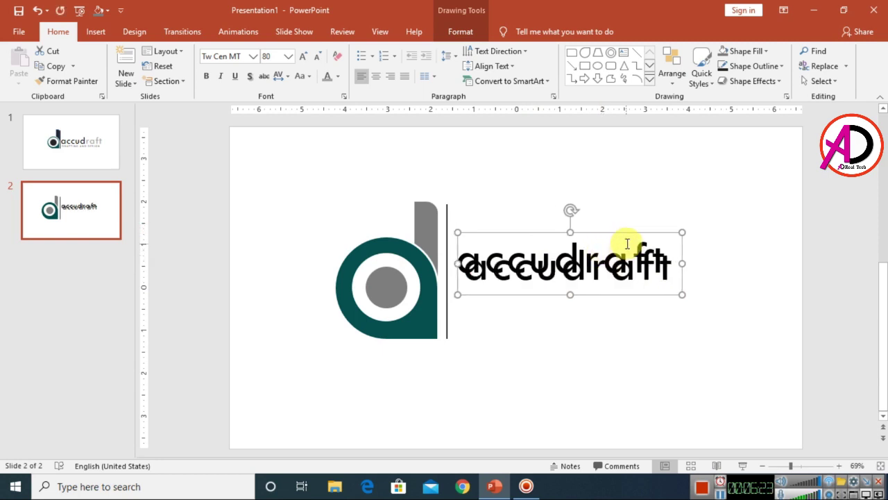
left_click_drag(625, 235, 616, 260)
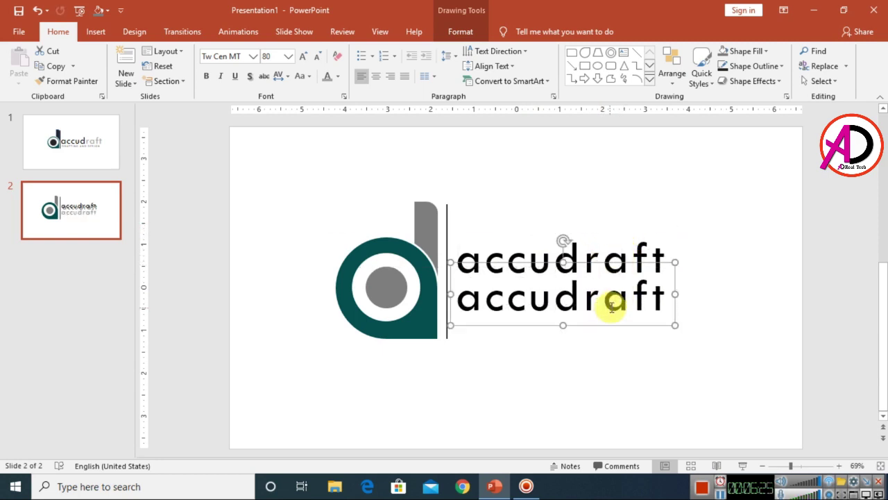
double_click(613, 311)
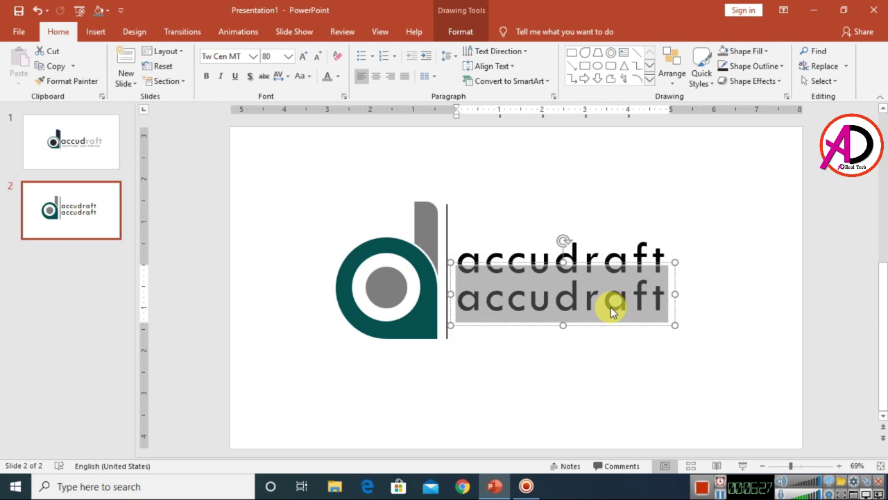
type("DRA")
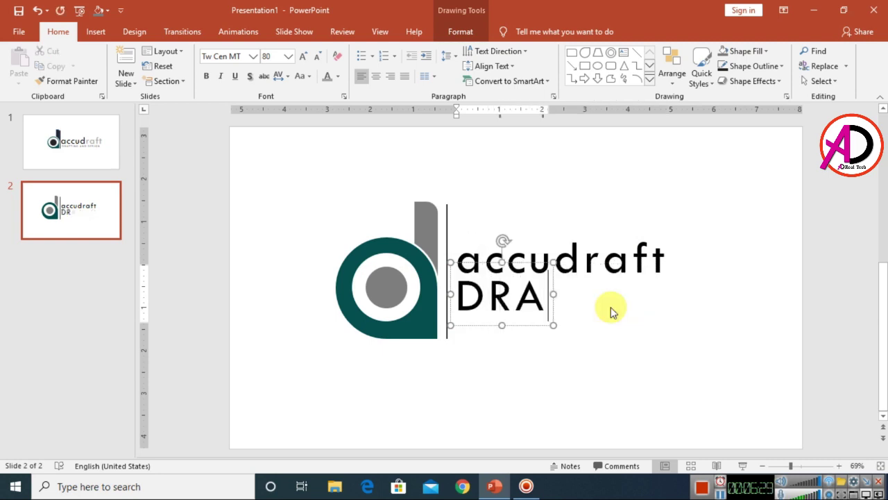
type("FTING ")
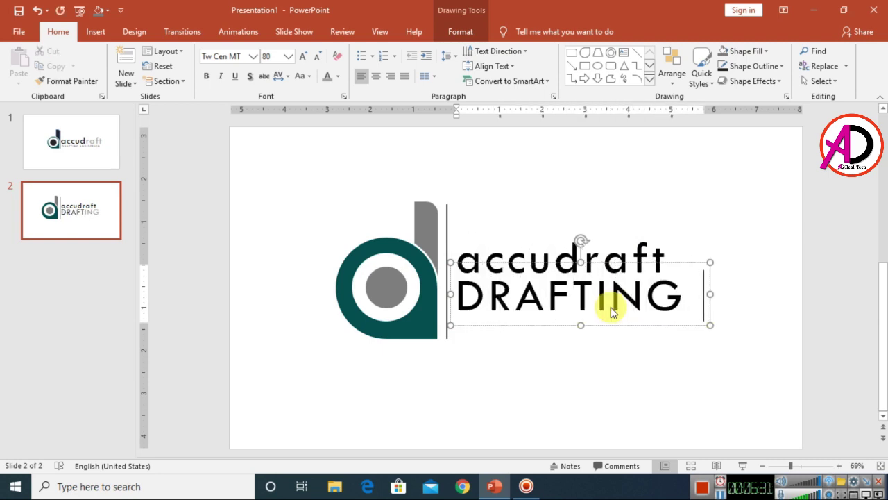
type("AND DESIGN")
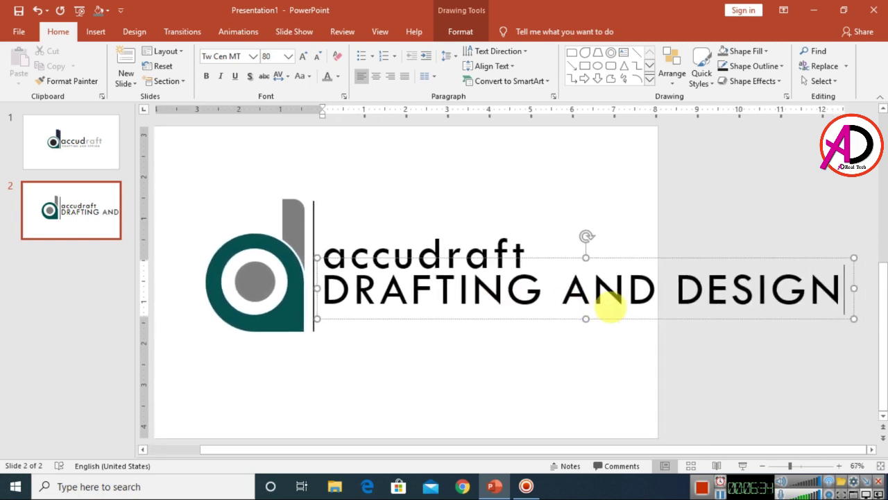
Step: Set the tagline to Calibri Light at 24 pt and place it just under accudraft
key("ctrl+a")
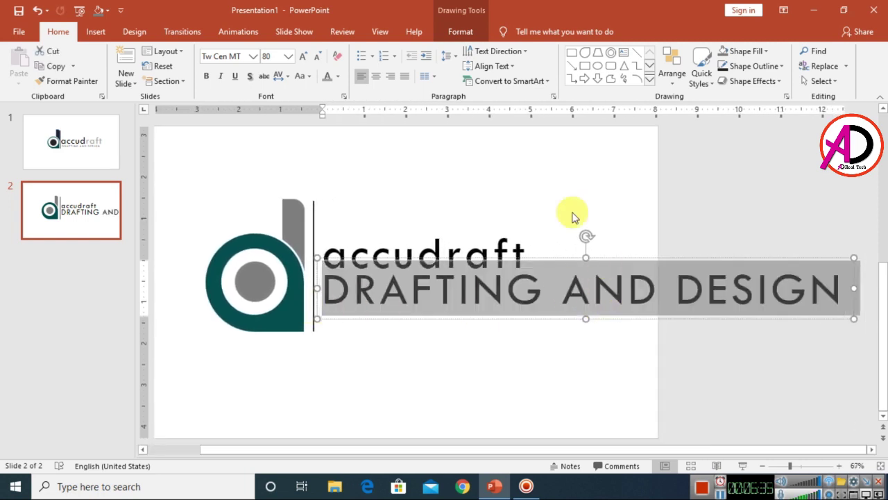
left_click(254, 57)
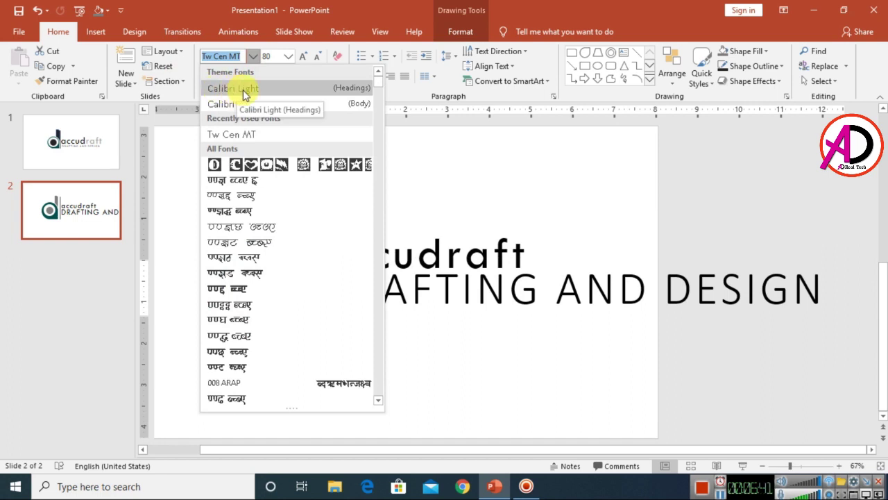
left_click(243, 89)
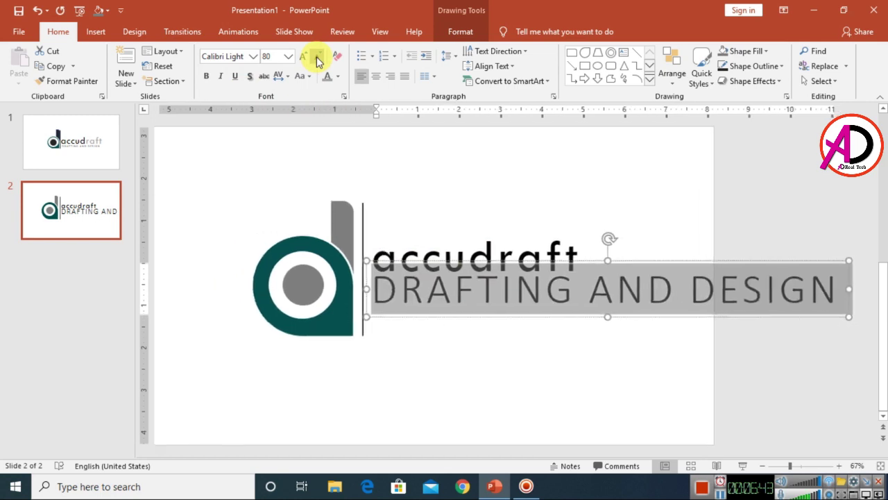
left_click(316, 61)
left_click(316, 61)
left_click(316, 61)
left_click(316, 61)
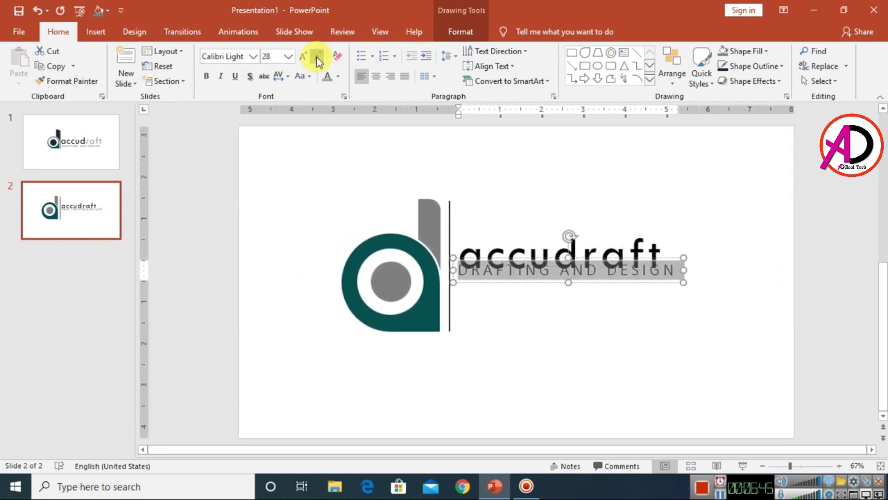
left_click(317, 61)
left_click(530, 258)
left_click_drag(529, 259, 535, 276)
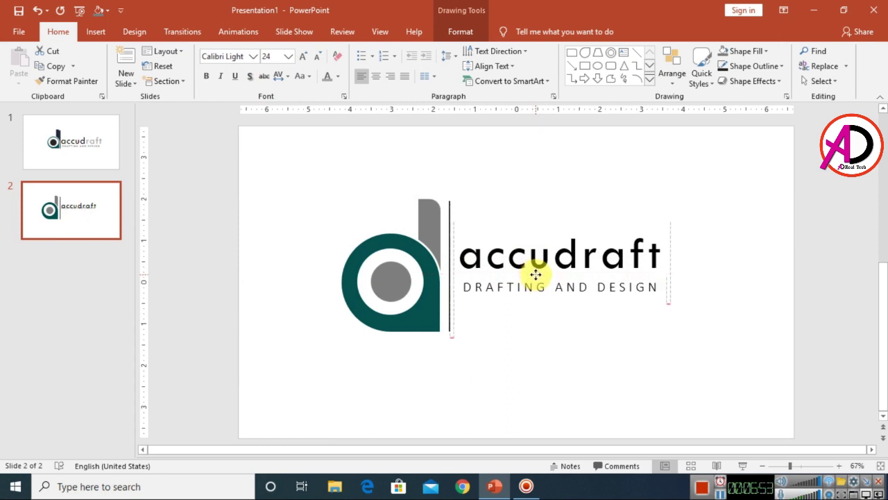
left_click(698, 318)
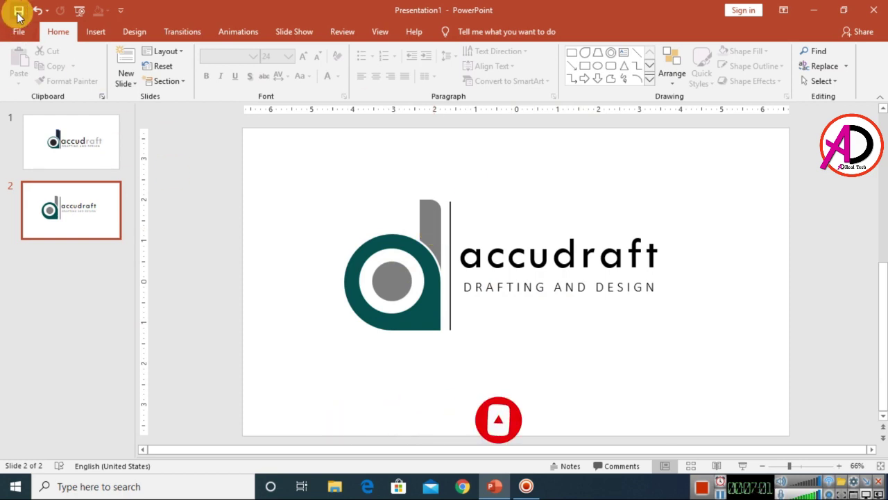
Step: Save only the current slide to the Desktop as Presentation1 in JPEG File Interchange Format
left_click(19, 34)
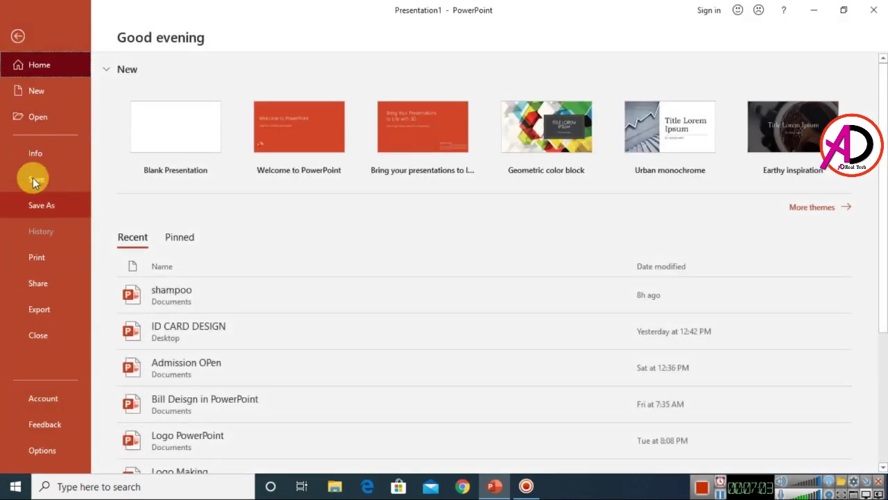
left_click(50, 179)
left_click(170, 225)
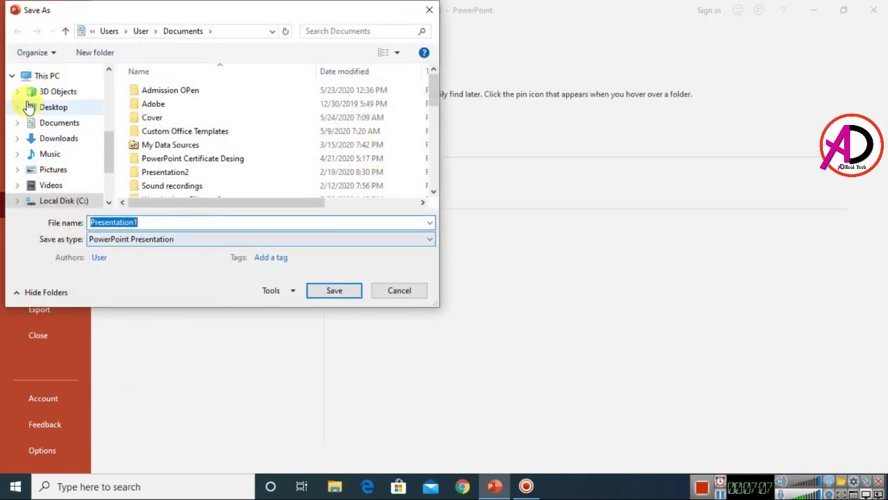
left_click(54, 108)
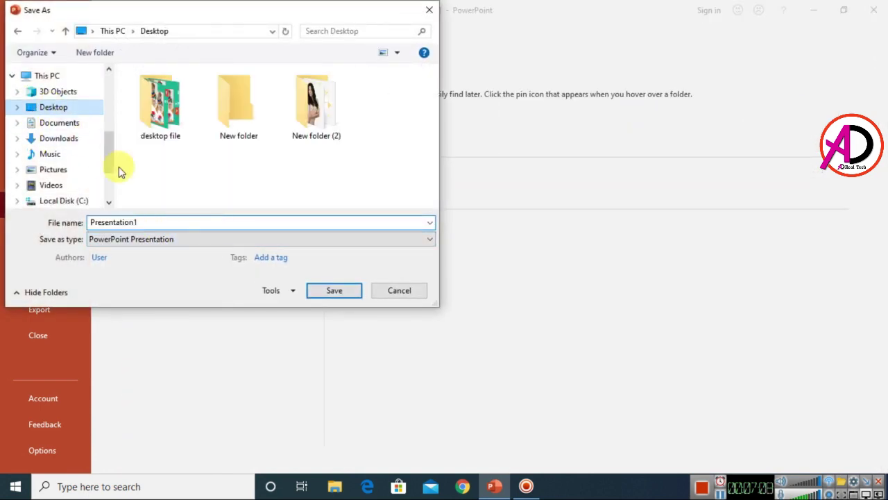
left_click(157, 238)
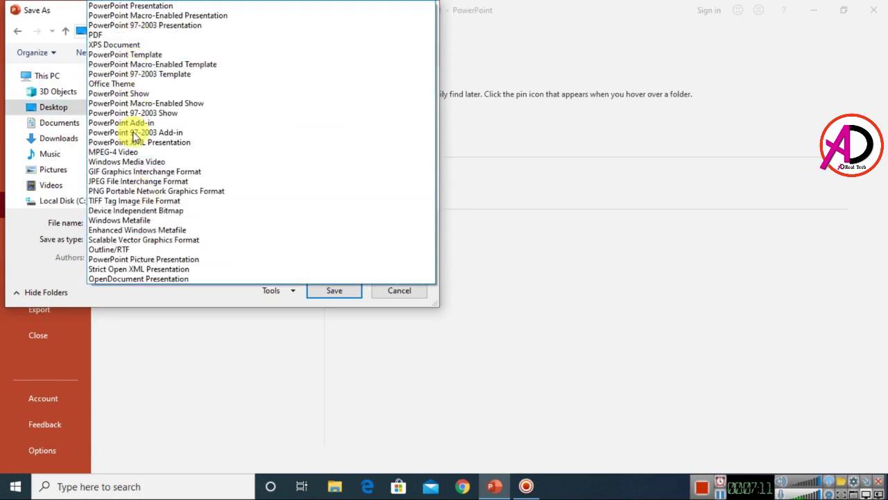
left_click(138, 181)
left_click(336, 291)
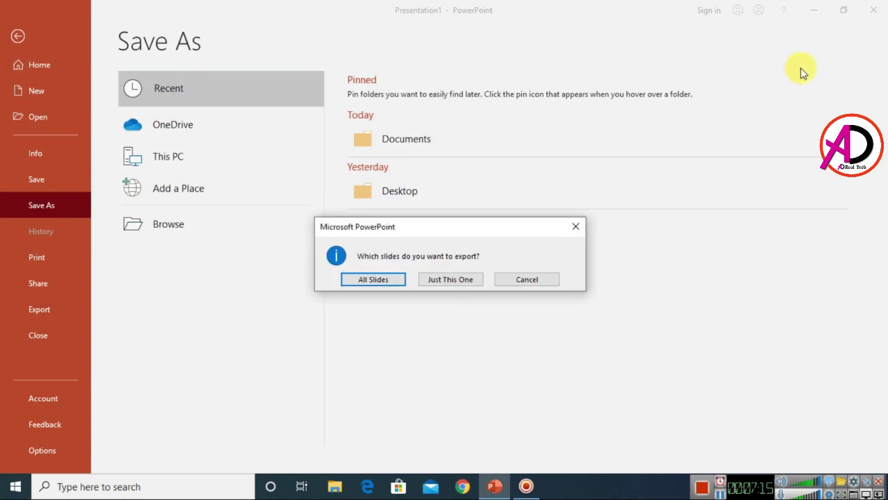
left_click(451, 280)
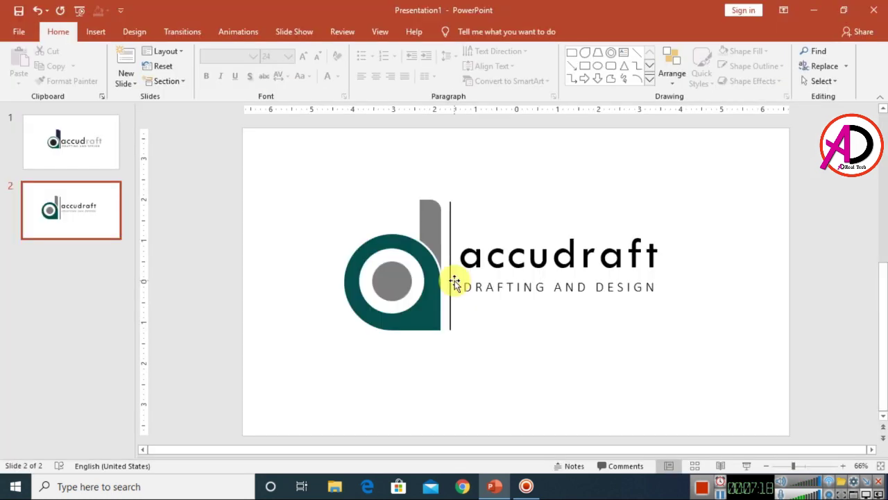
Step: Open Presentation1.jpg from the desktop in Photos and zoom in and out to inspect the logo
left_click(814, 12)
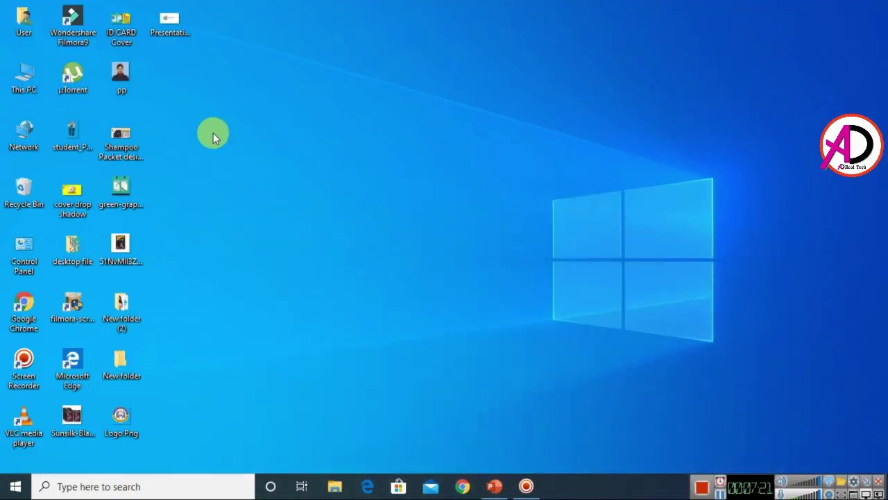
double_click(171, 31)
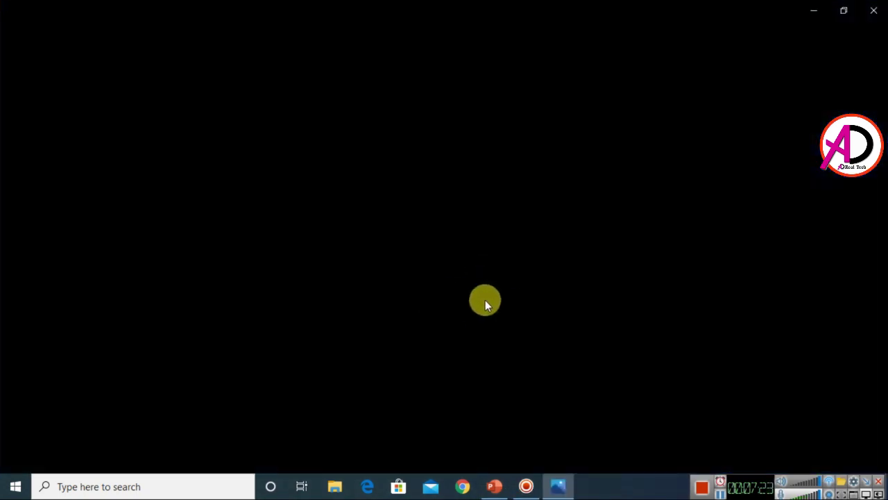
scroll(528, 324, "up", 1)
scroll(549, 324, "down", 1)
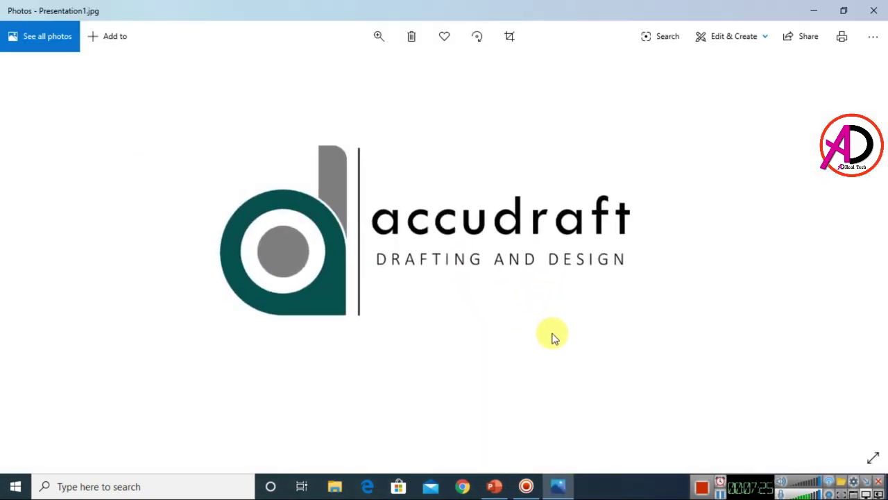
scroll(553, 335, "up", 2)
scroll(506, 318, "down", 3)
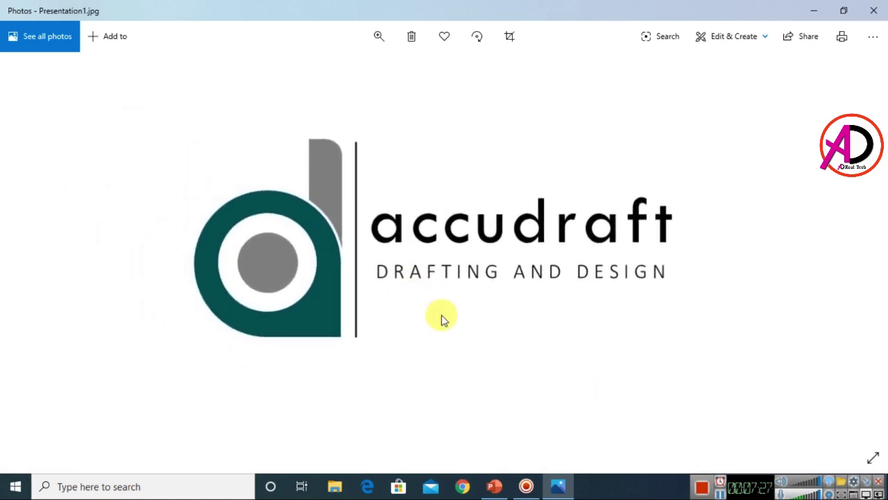
scroll(457, 343, "up", 1)
scroll(457, 342, "down", 1)
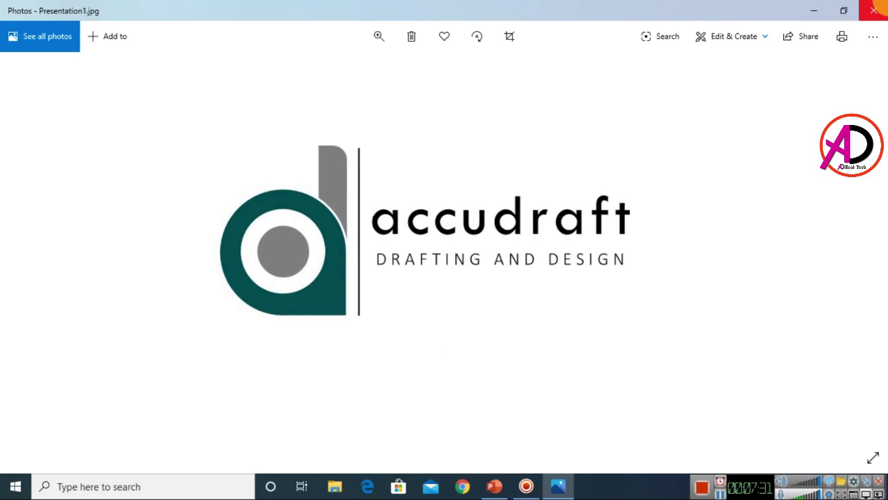
Step: Close Photos and bring PowerPoint back to the logo slide
left_click(873, 10)
left_click(494, 482)
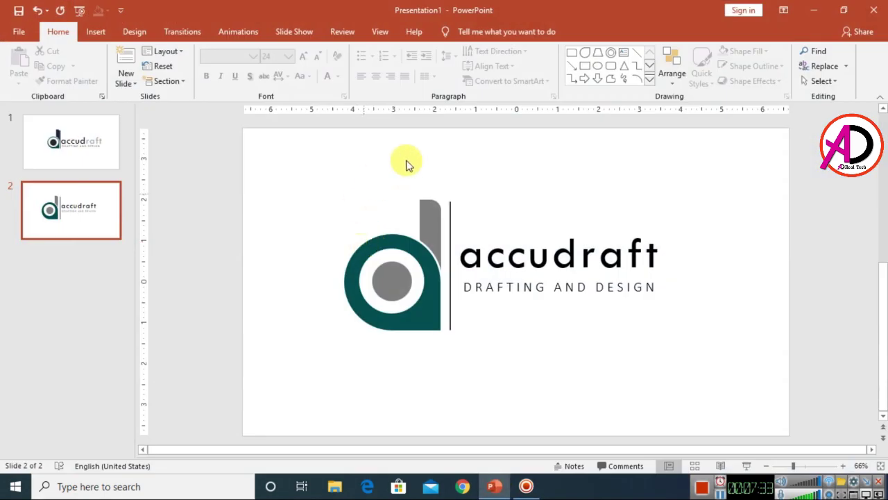